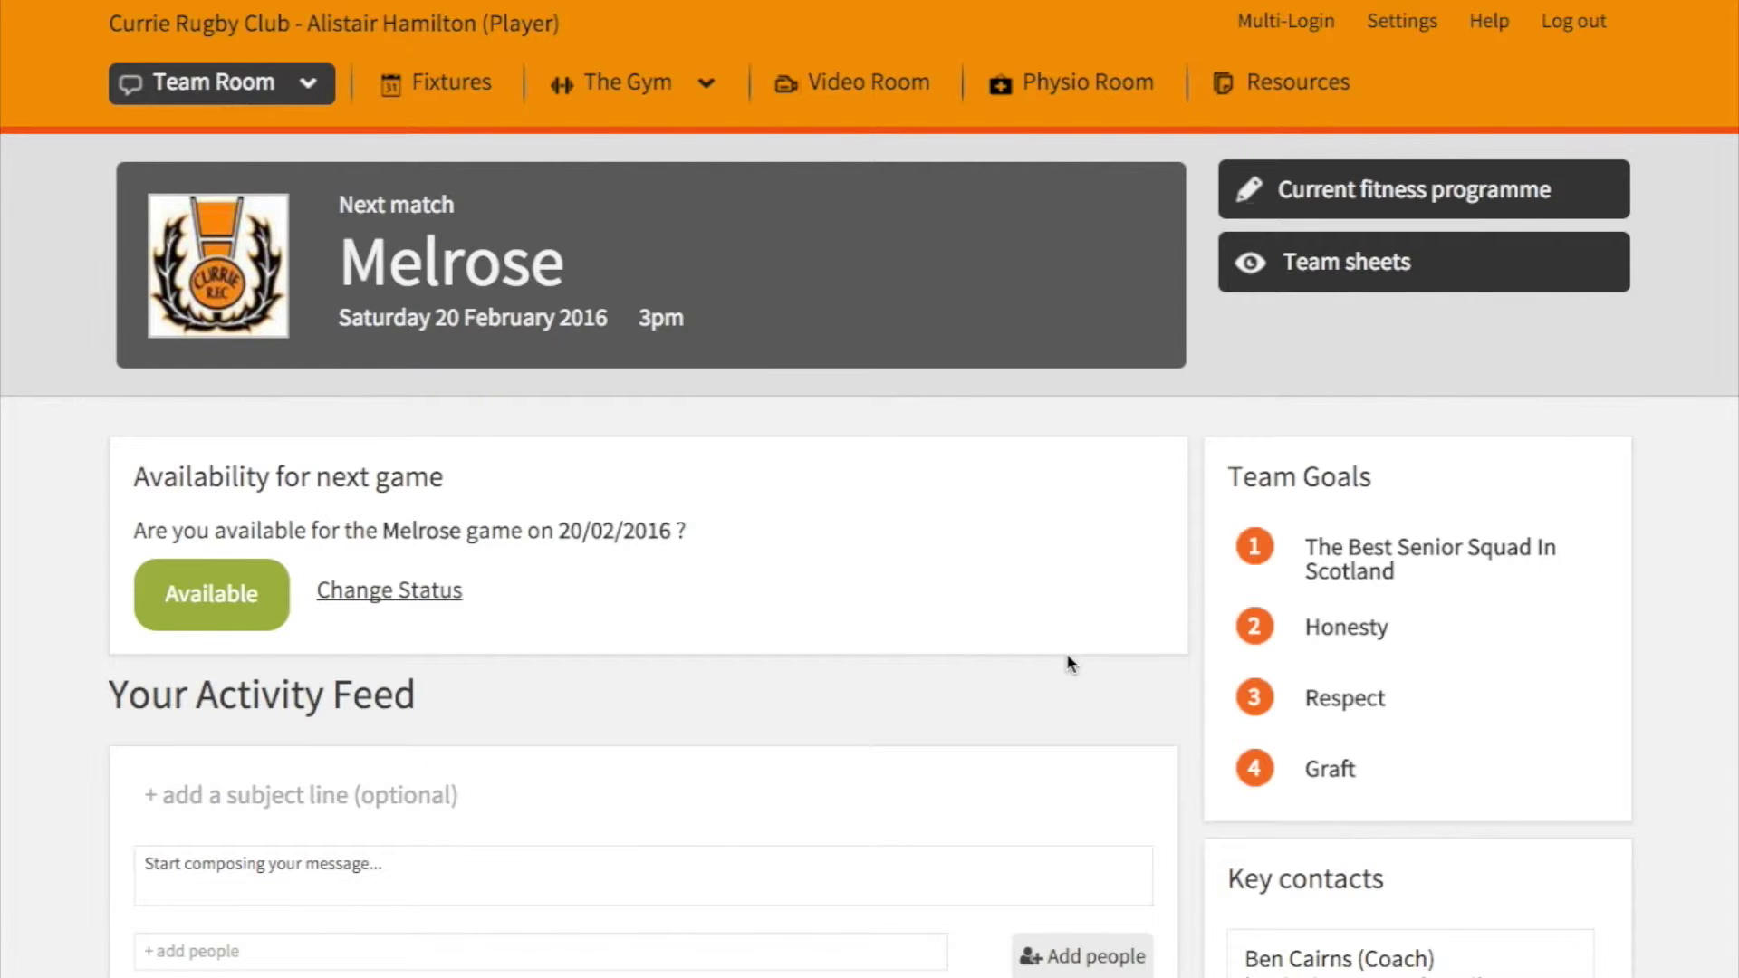
Report a Knee injury to the physio: pain and stiffness after staying still, lots of swelling.
{"action": "scroll", "coordinate": [1067, 656], "scroll_direction": "down", "scroll_amount": 5}
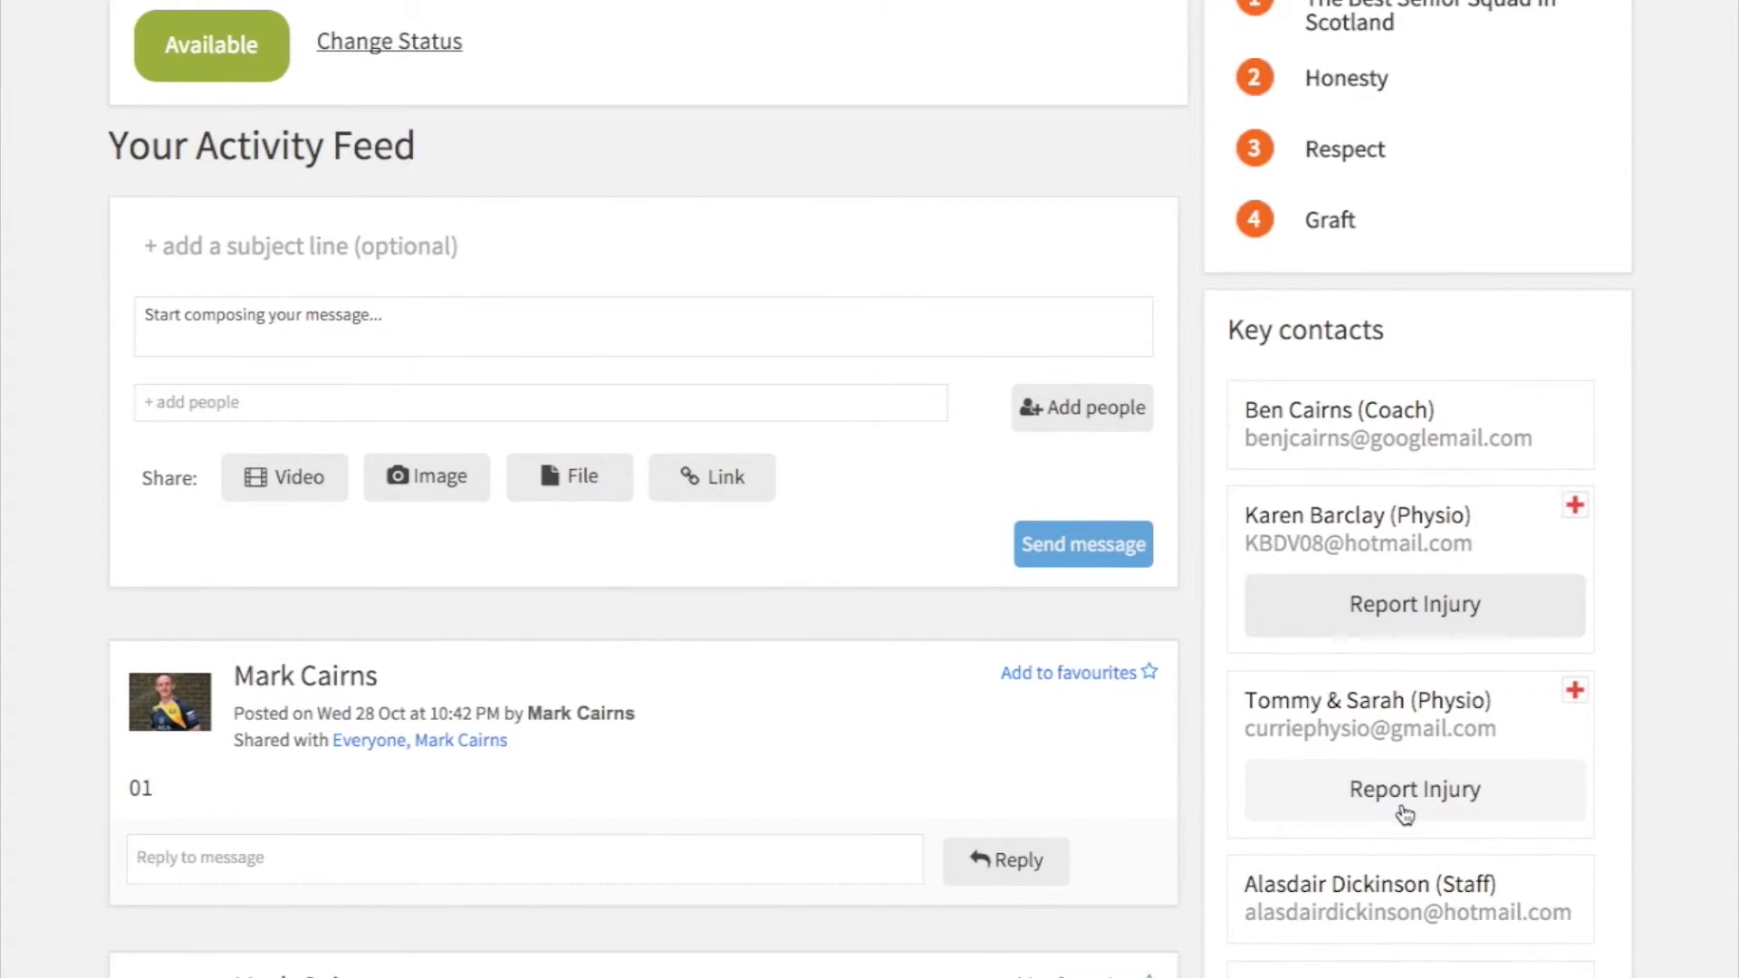
{"action": "left_click", "coordinate": [1407, 790]}
{"action": "type", "text": "Knee Left"}
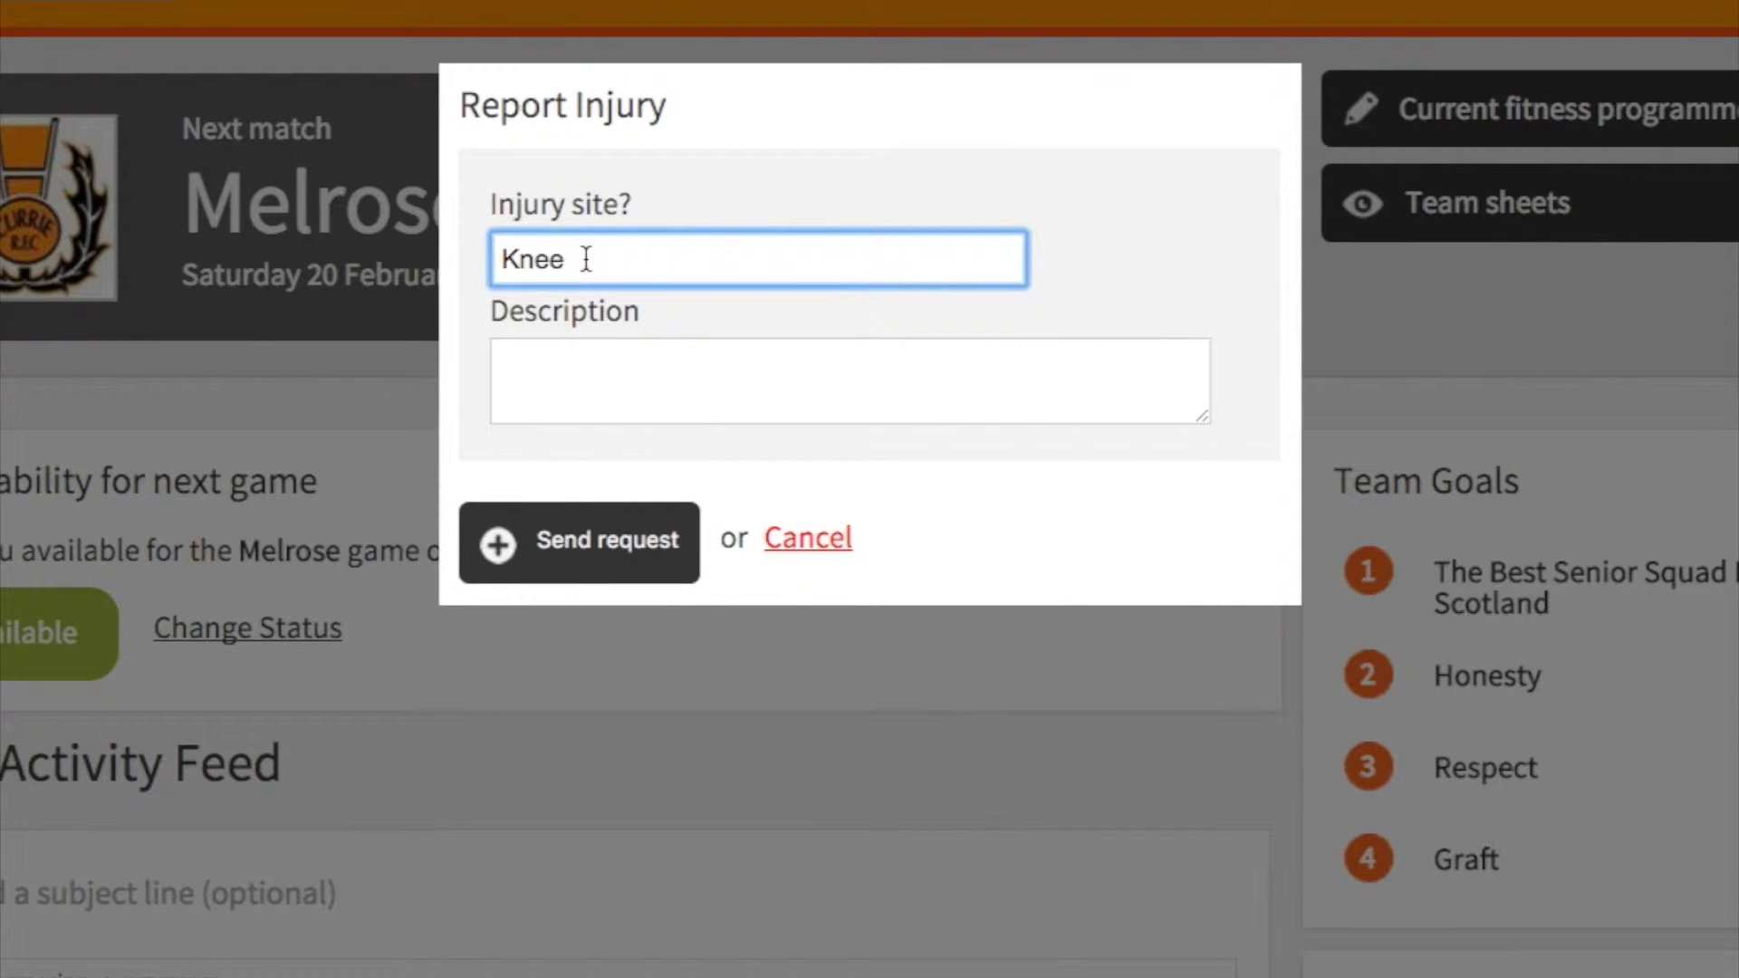
{"action": "left_click", "coordinate": [584, 364]}
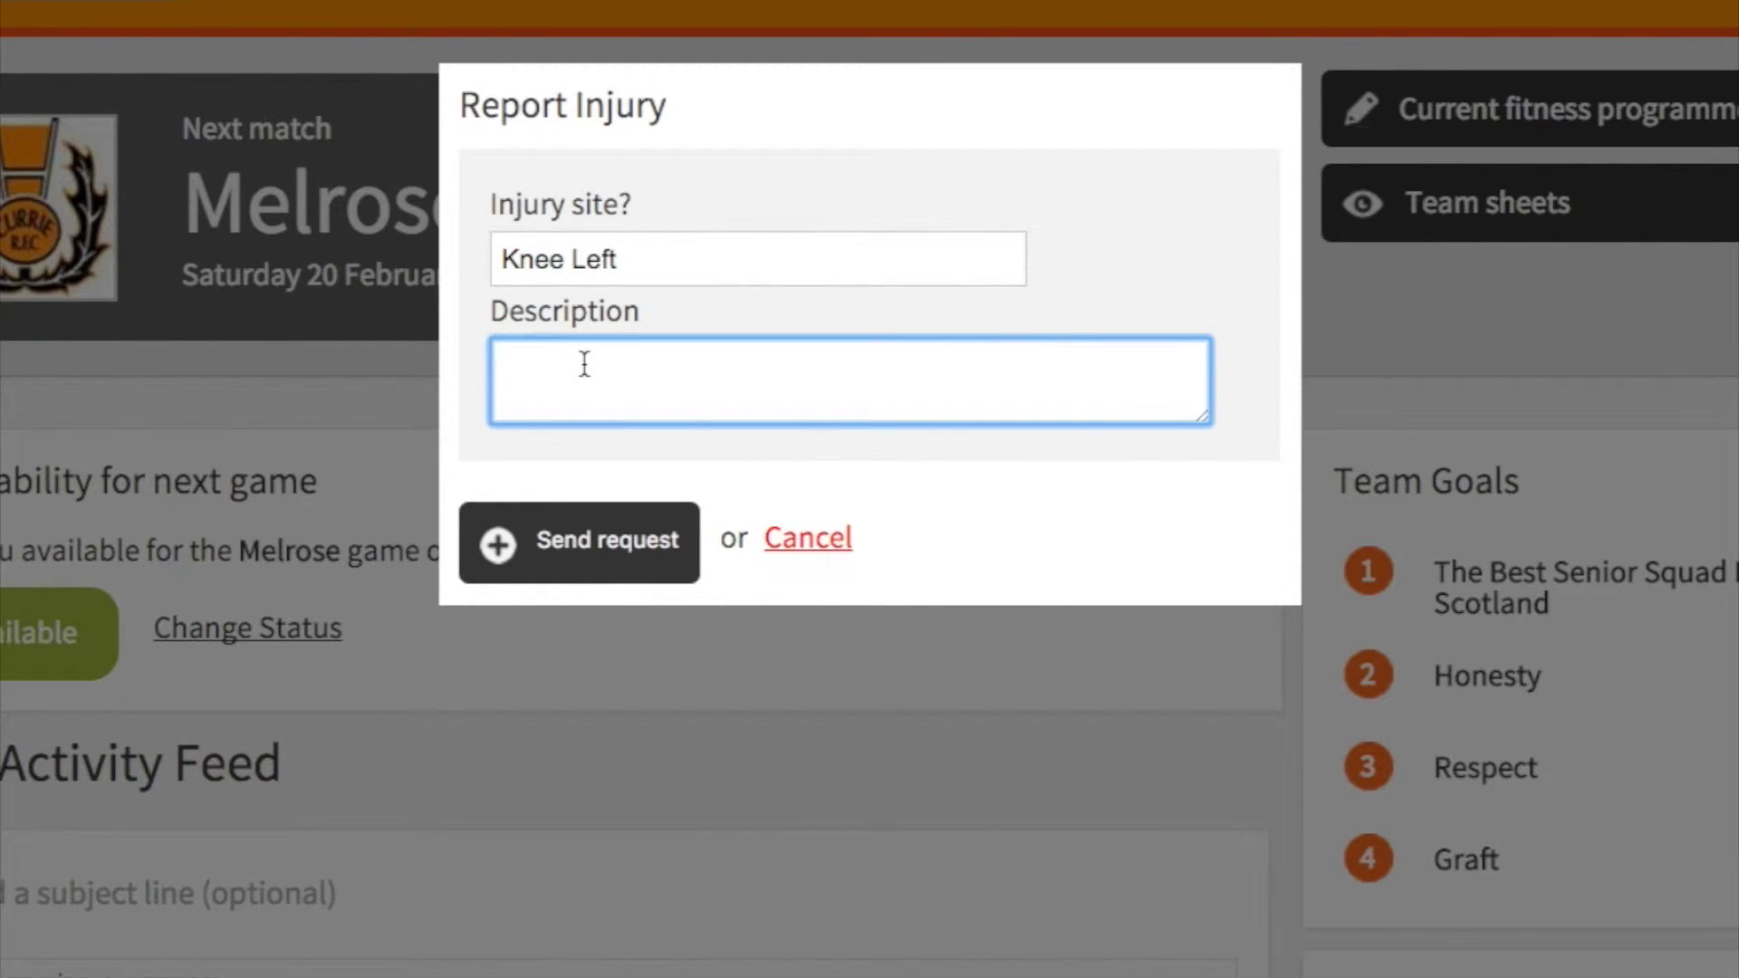
{"action": "type", "text": "Get pain and stiffness when I have been still for a long time. Lots of swelling."}
{"action": "left_click", "coordinate": [590, 549]}
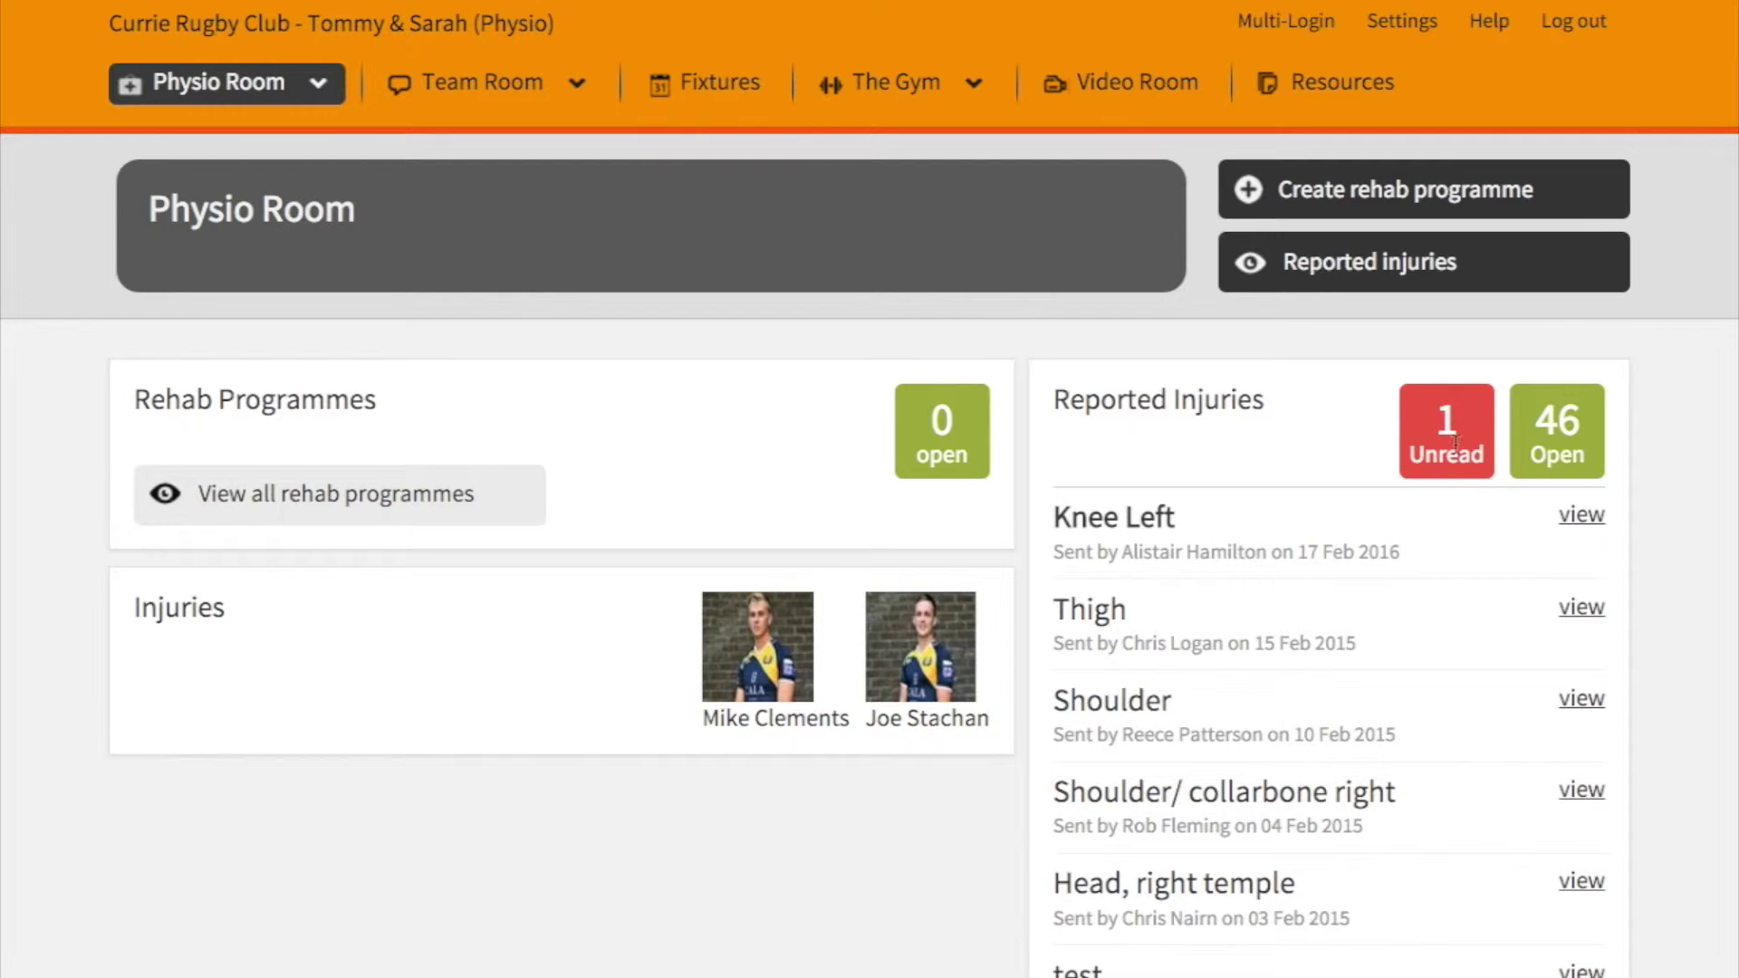
Read the Knee Left report and mark the reporting player as Injured in the player condition list.
{"action": "left_click", "coordinate": [1580, 518]}
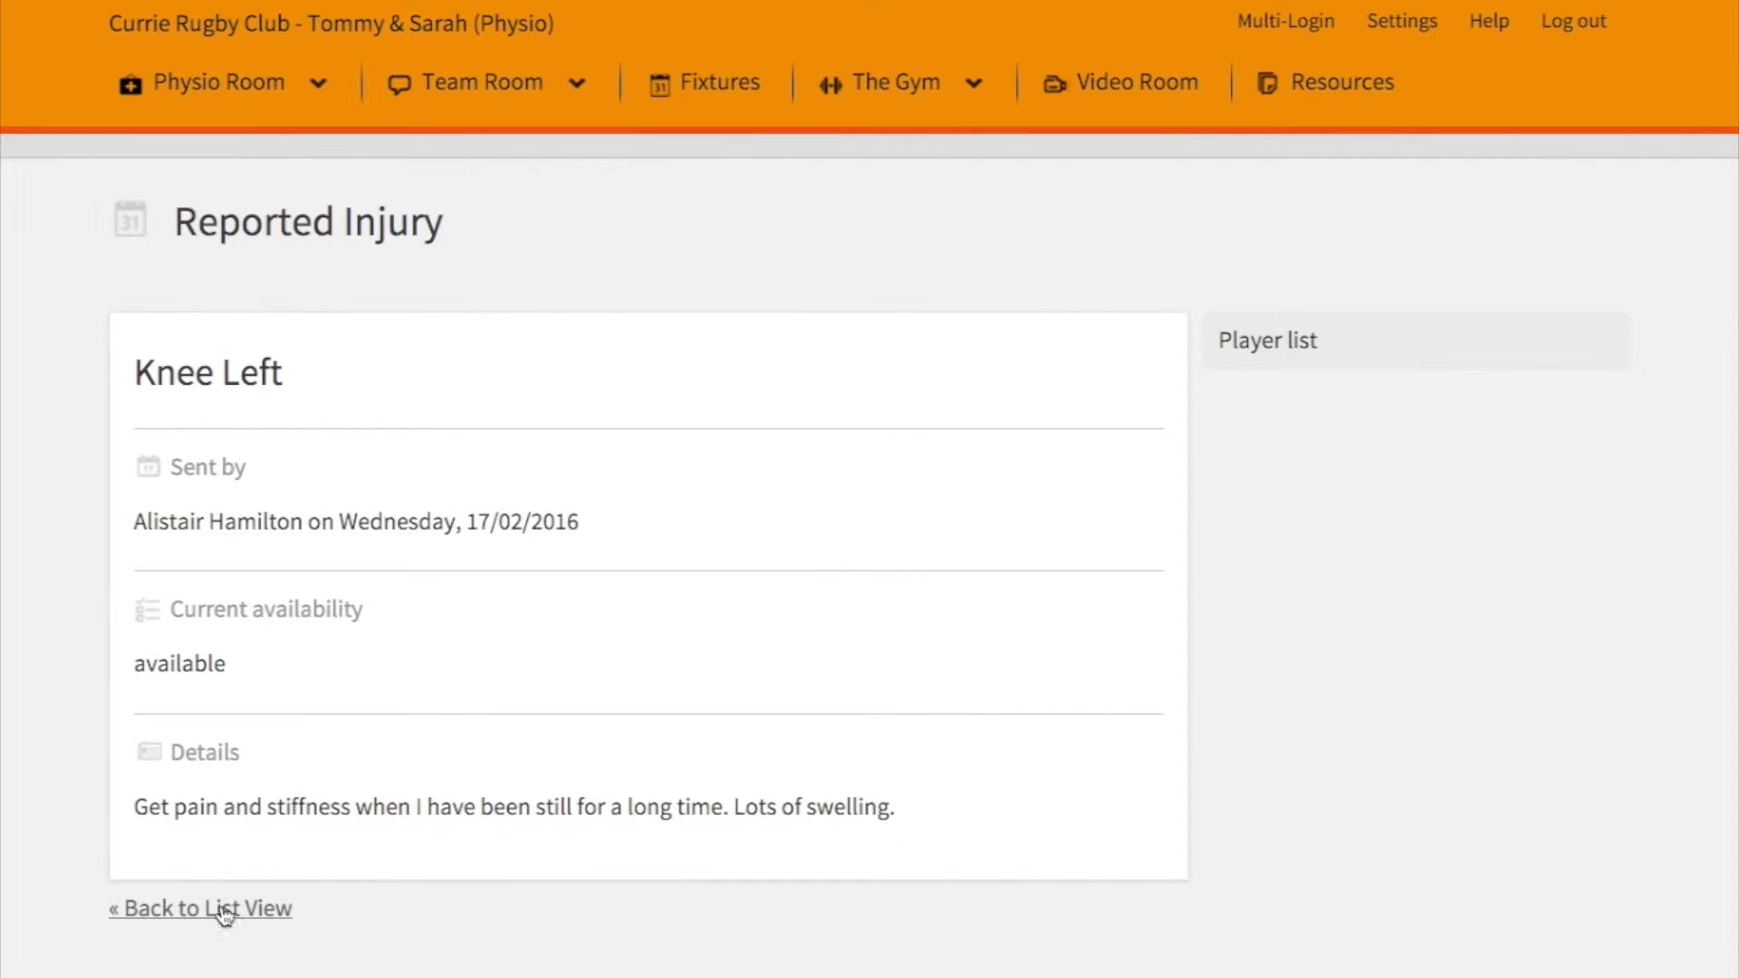
{"action": "left_click", "coordinate": [1261, 360]}
{"action": "left_click", "coordinate": [1112, 713]}
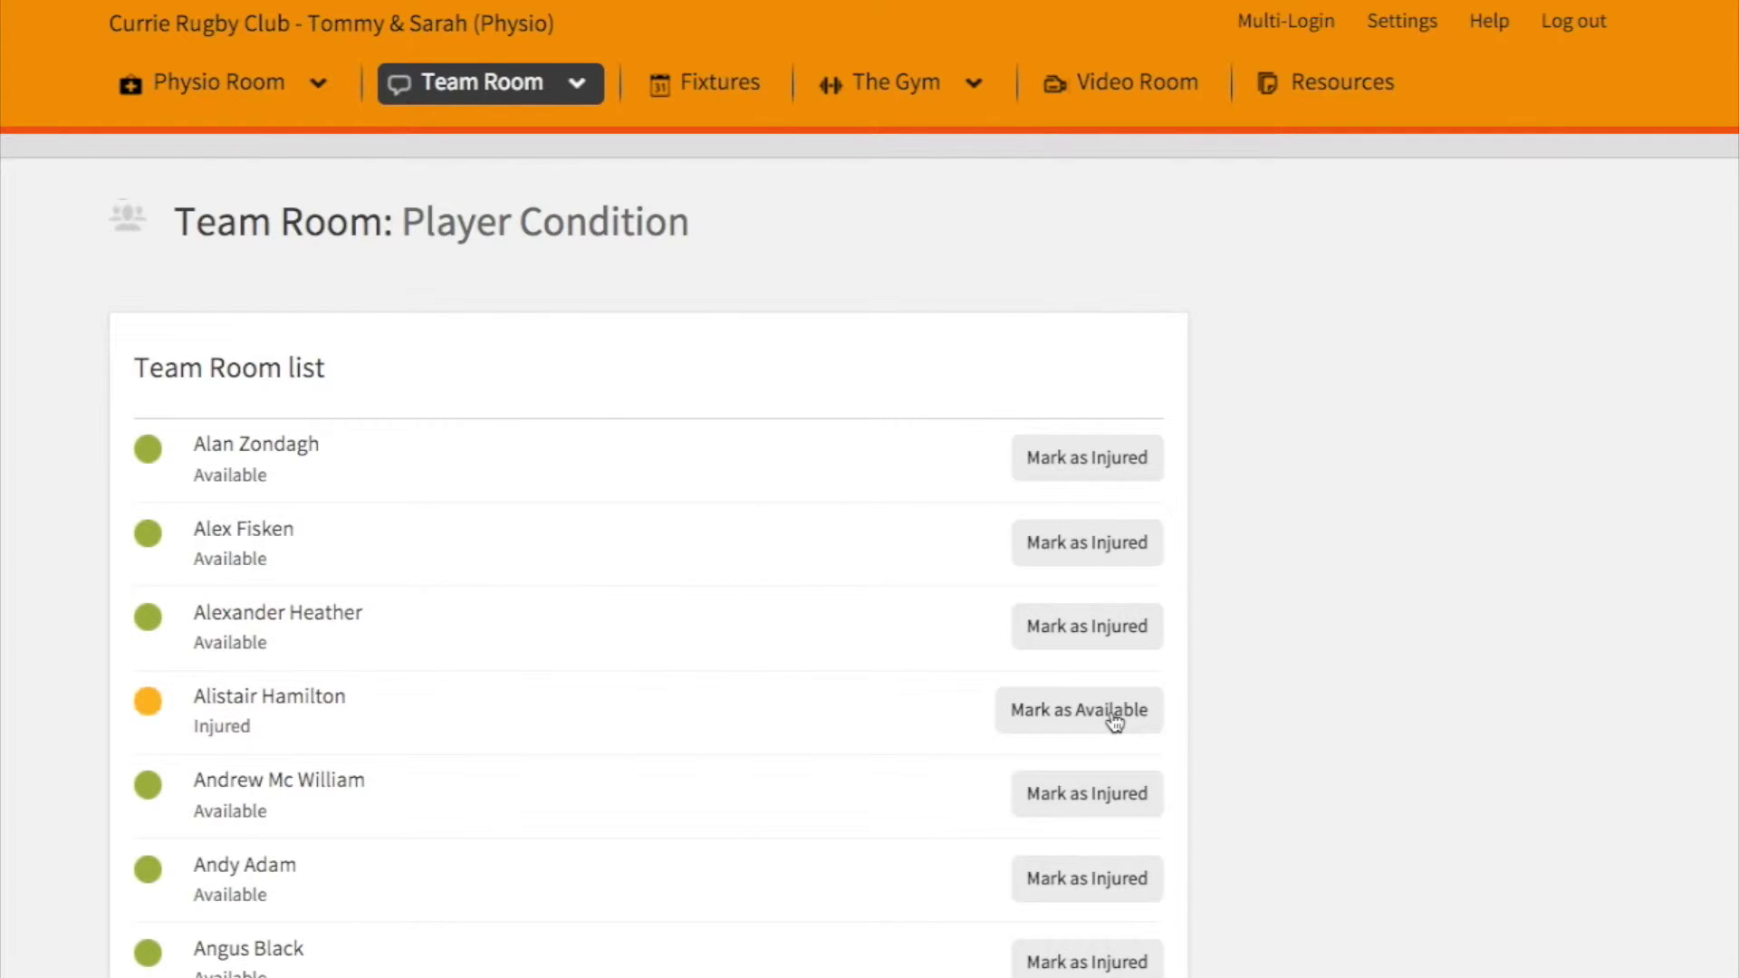
{"action": "left_click", "coordinate": [473, 83]}
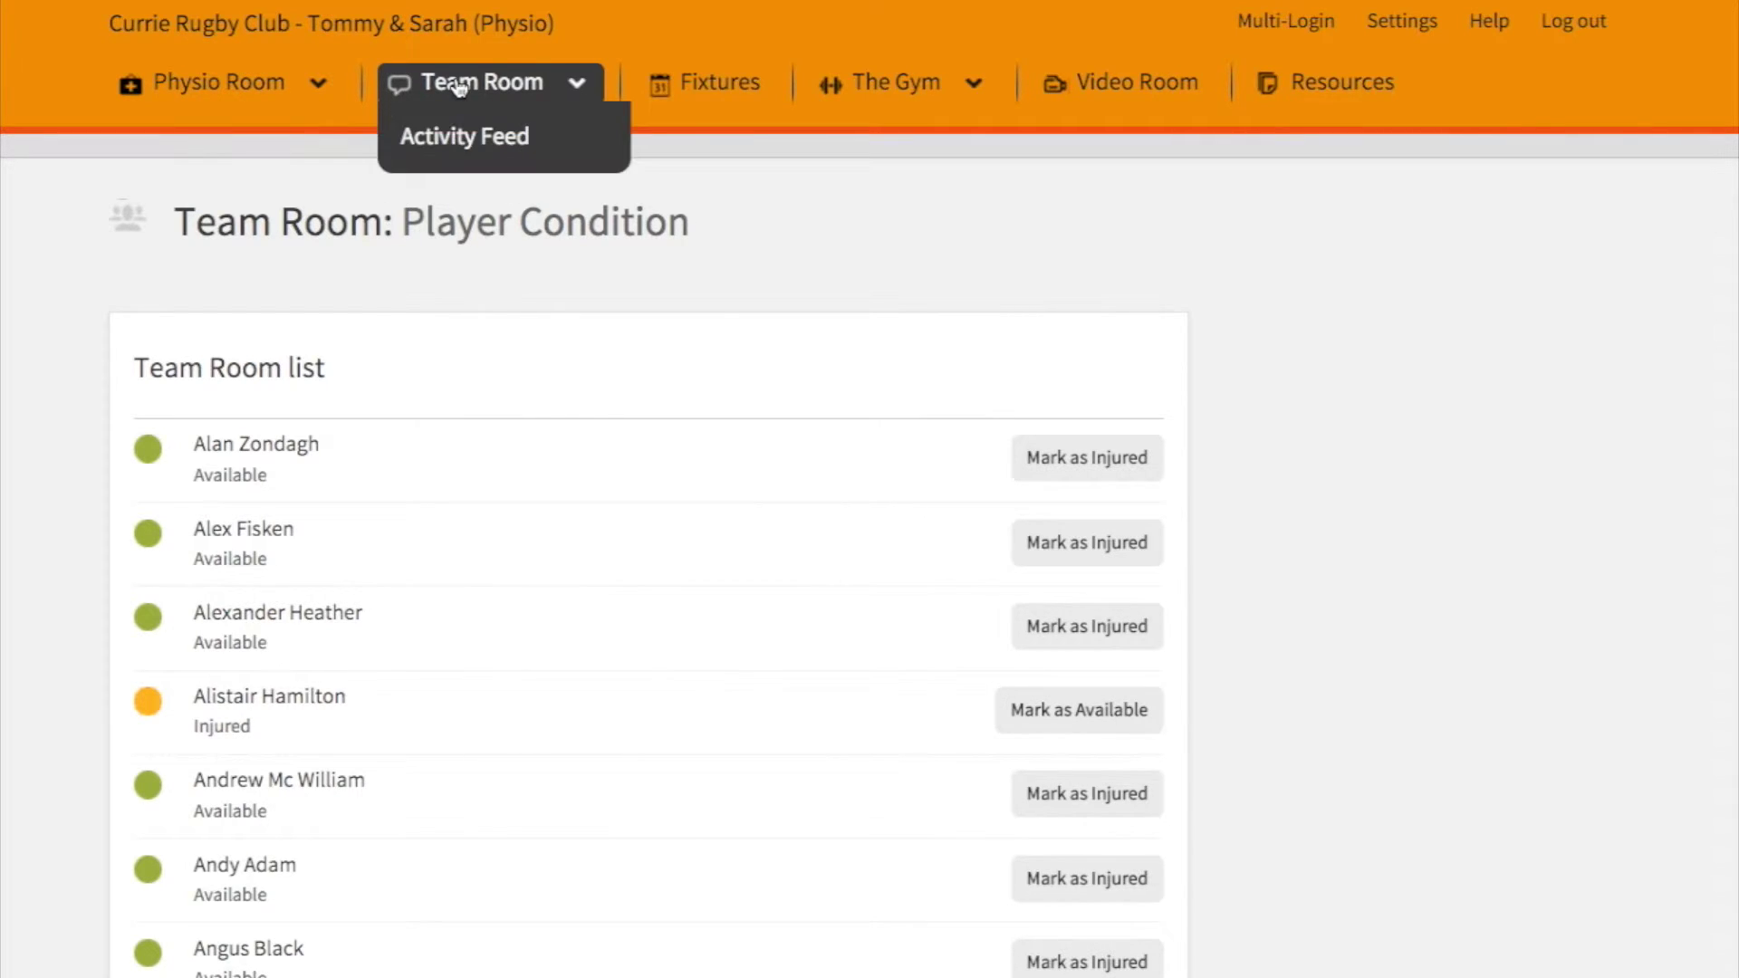
On the activity feed, write a message with subject 'How to treat knee' and body 'RICE!'.
{"action": "left_click", "coordinate": [465, 145]}
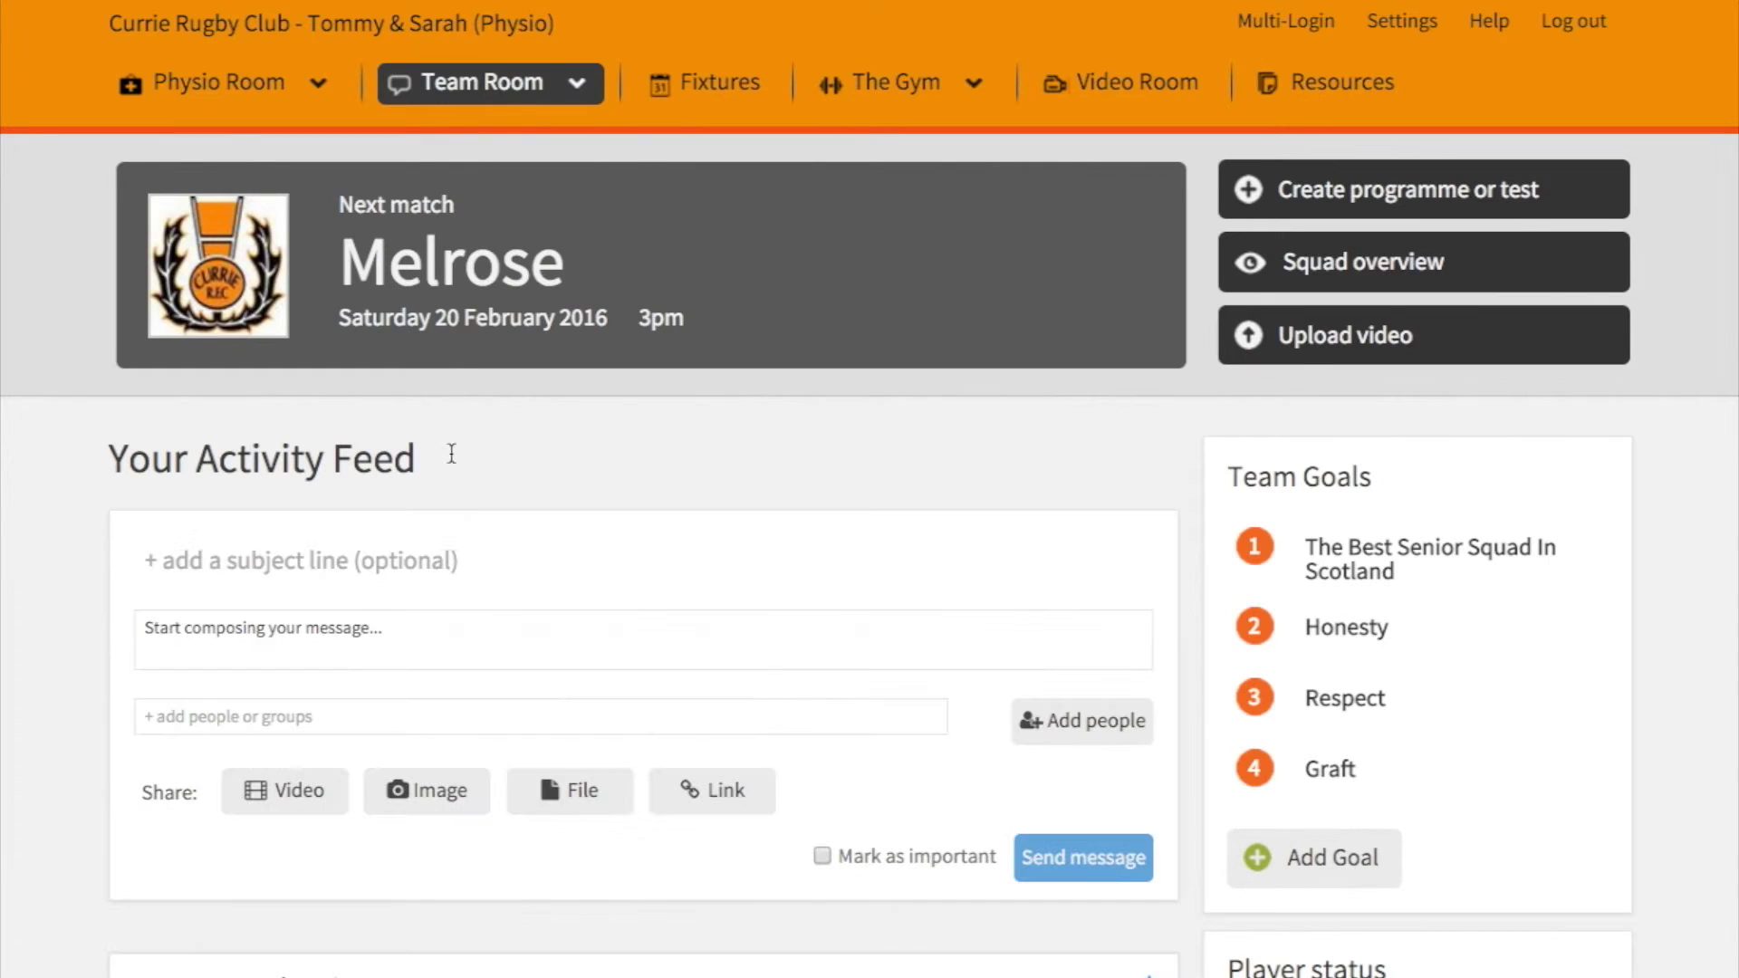
{"action": "left_click", "coordinate": [347, 573]}
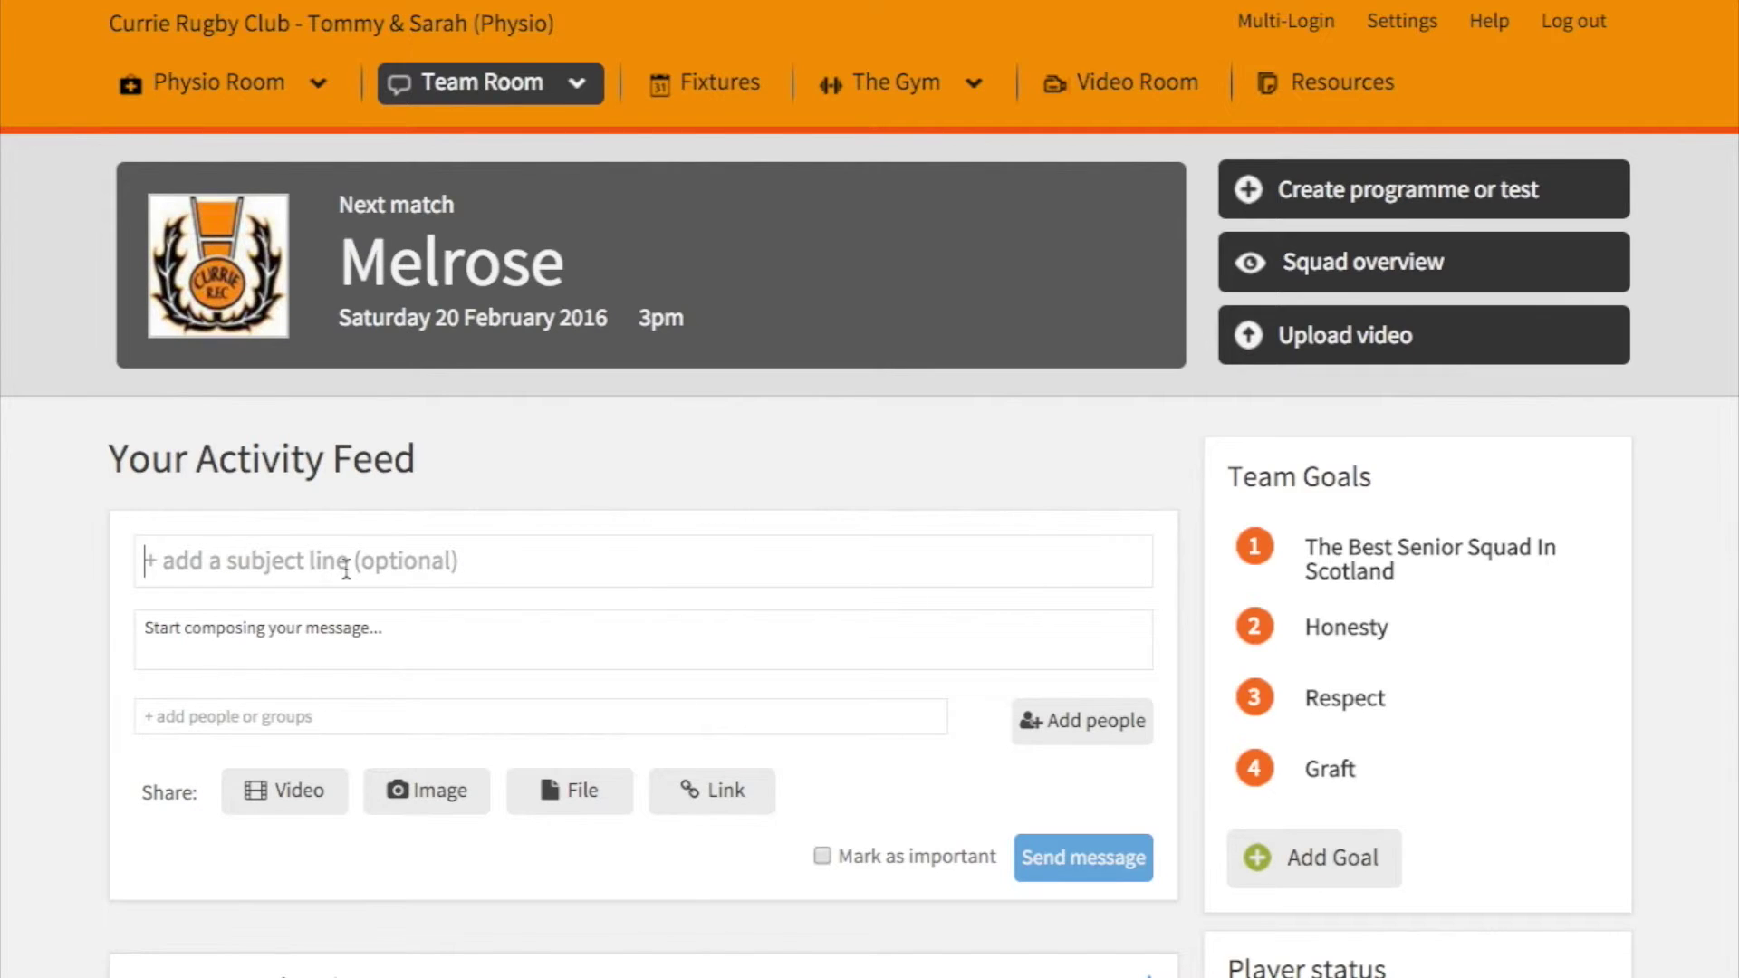
{"action": "type", "text": "How to treat knee"}
{"action": "left_click", "coordinate": [521, 661]}
{"action": "type", "text": "RICE!"}
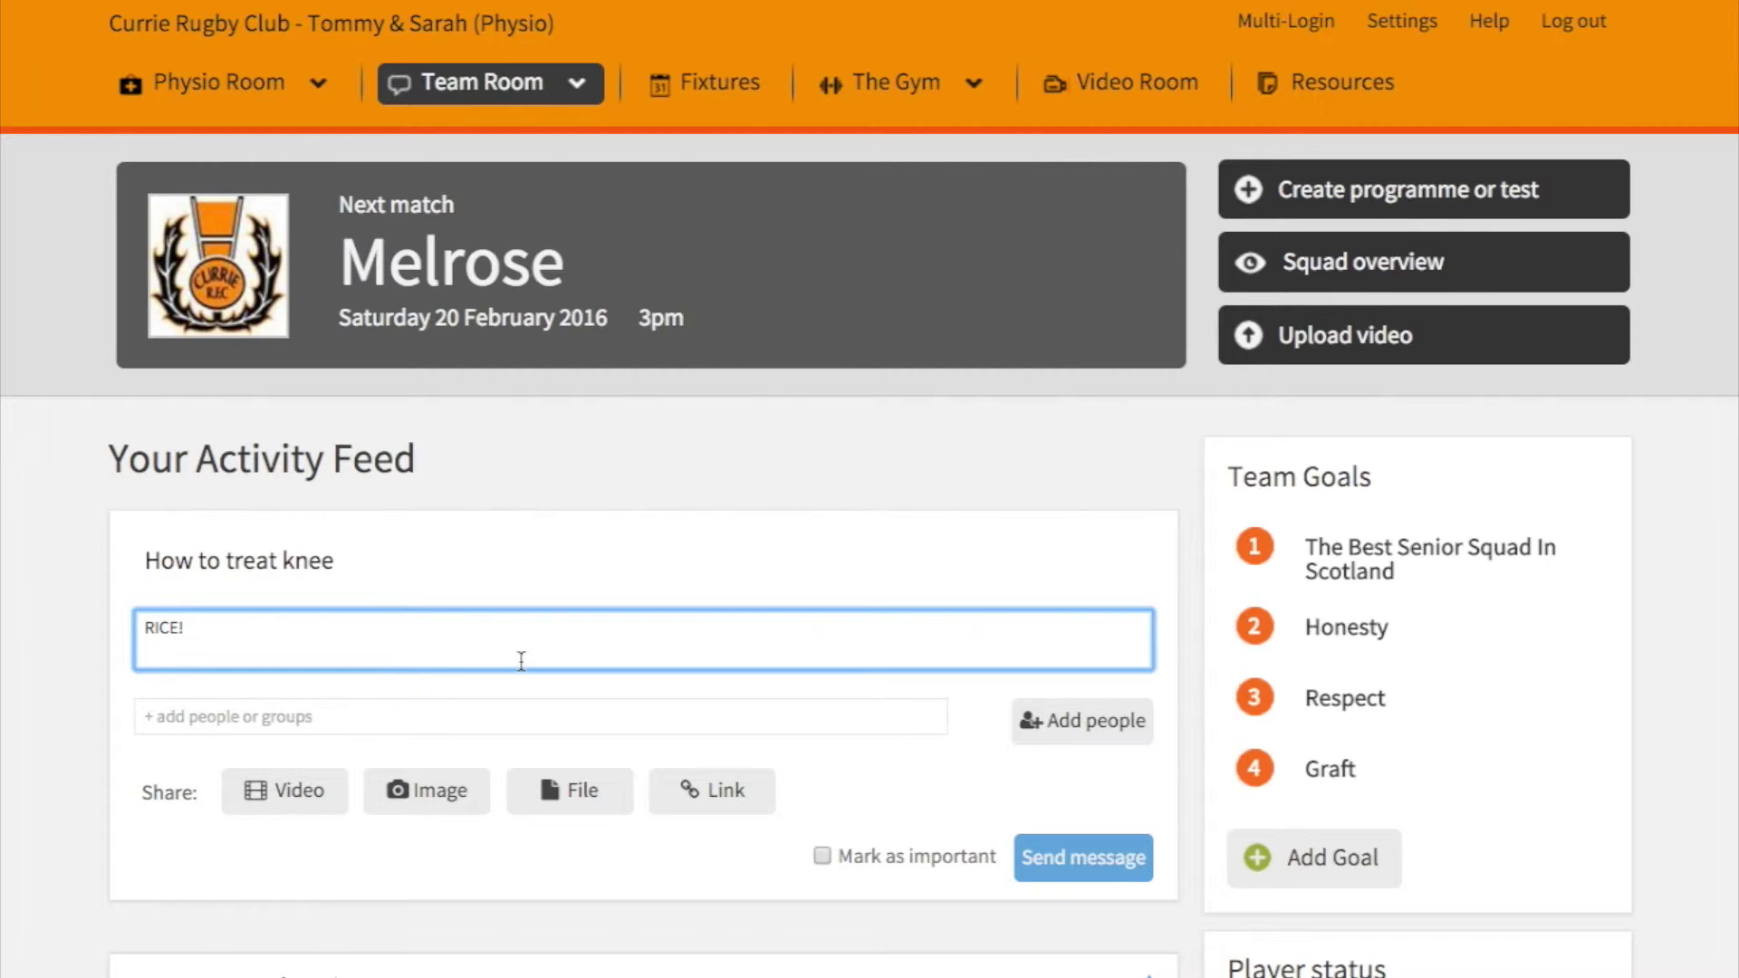
Add the injured player as the only recipient and send the message.
{"action": "left_click", "coordinate": [1087, 721]}
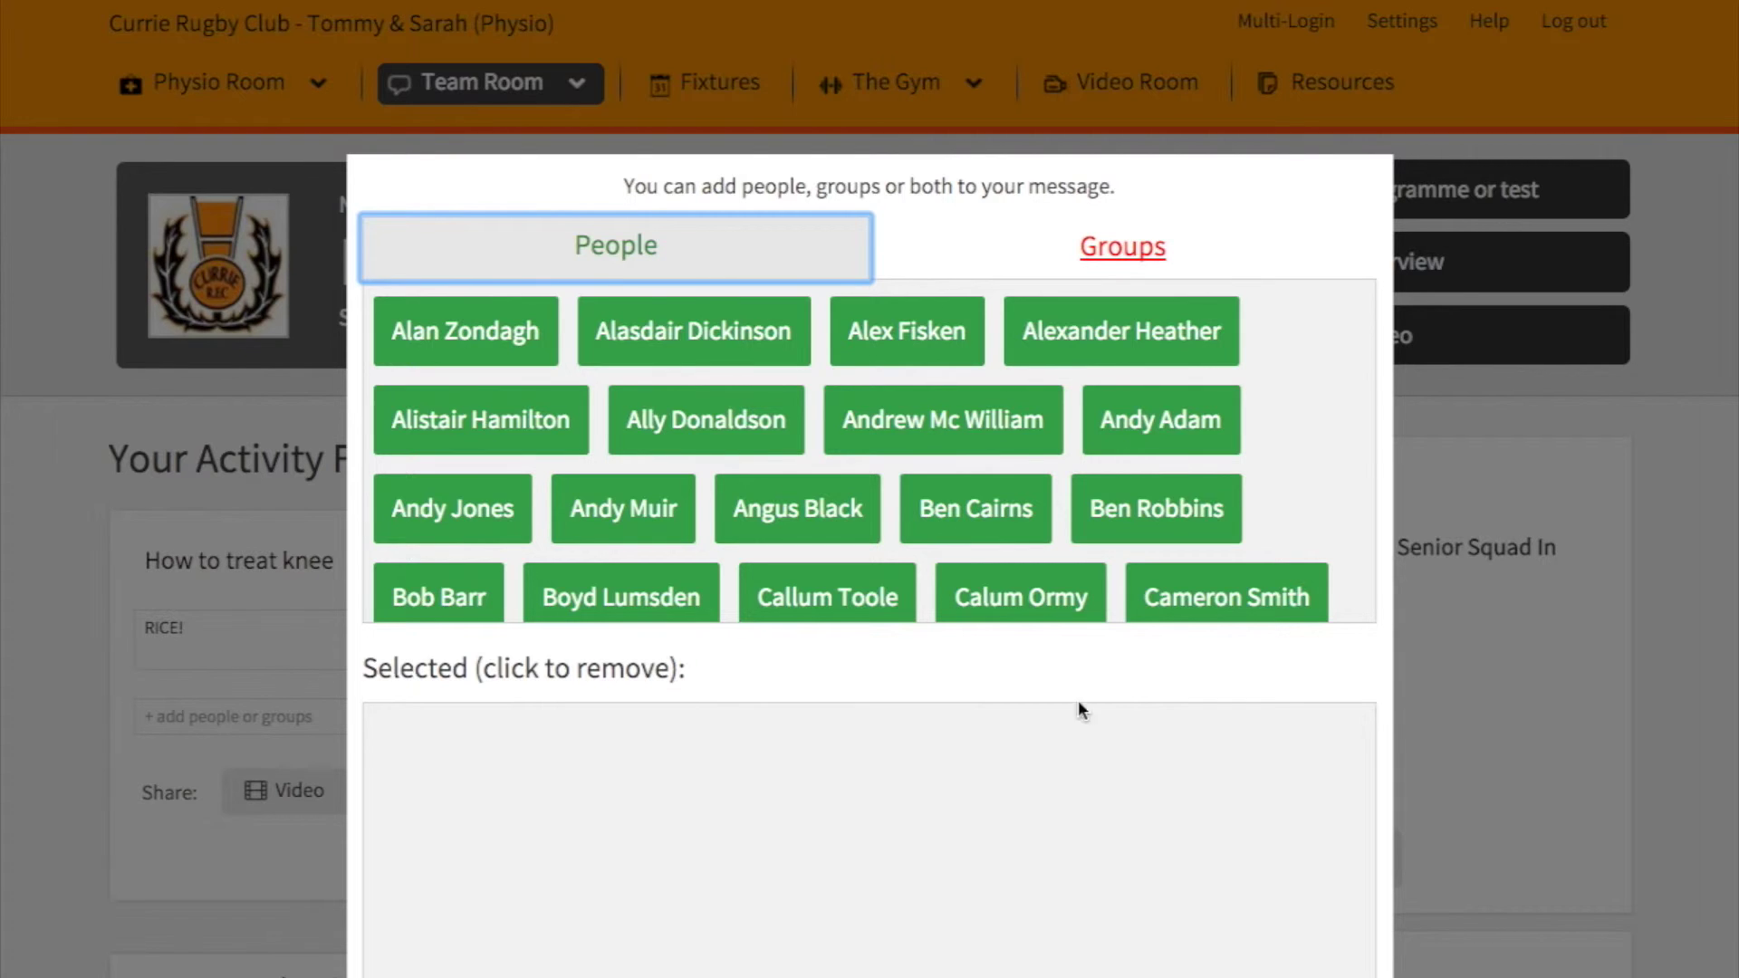
{"action": "left_click", "coordinate": [497, 445]}
{"action": "scroll", "coordinate": [703, 798], "scroll_direction": "down", "scroll_amount": 6}
{"action": "left_click", "coordinate": [1329, 550]}
{"action": "scroll", "coordinate": [905, 614], "scroll_direction": "up", "scroll_amount": 5}
{"action": "left_click", "coordinate": [1080, 752]}
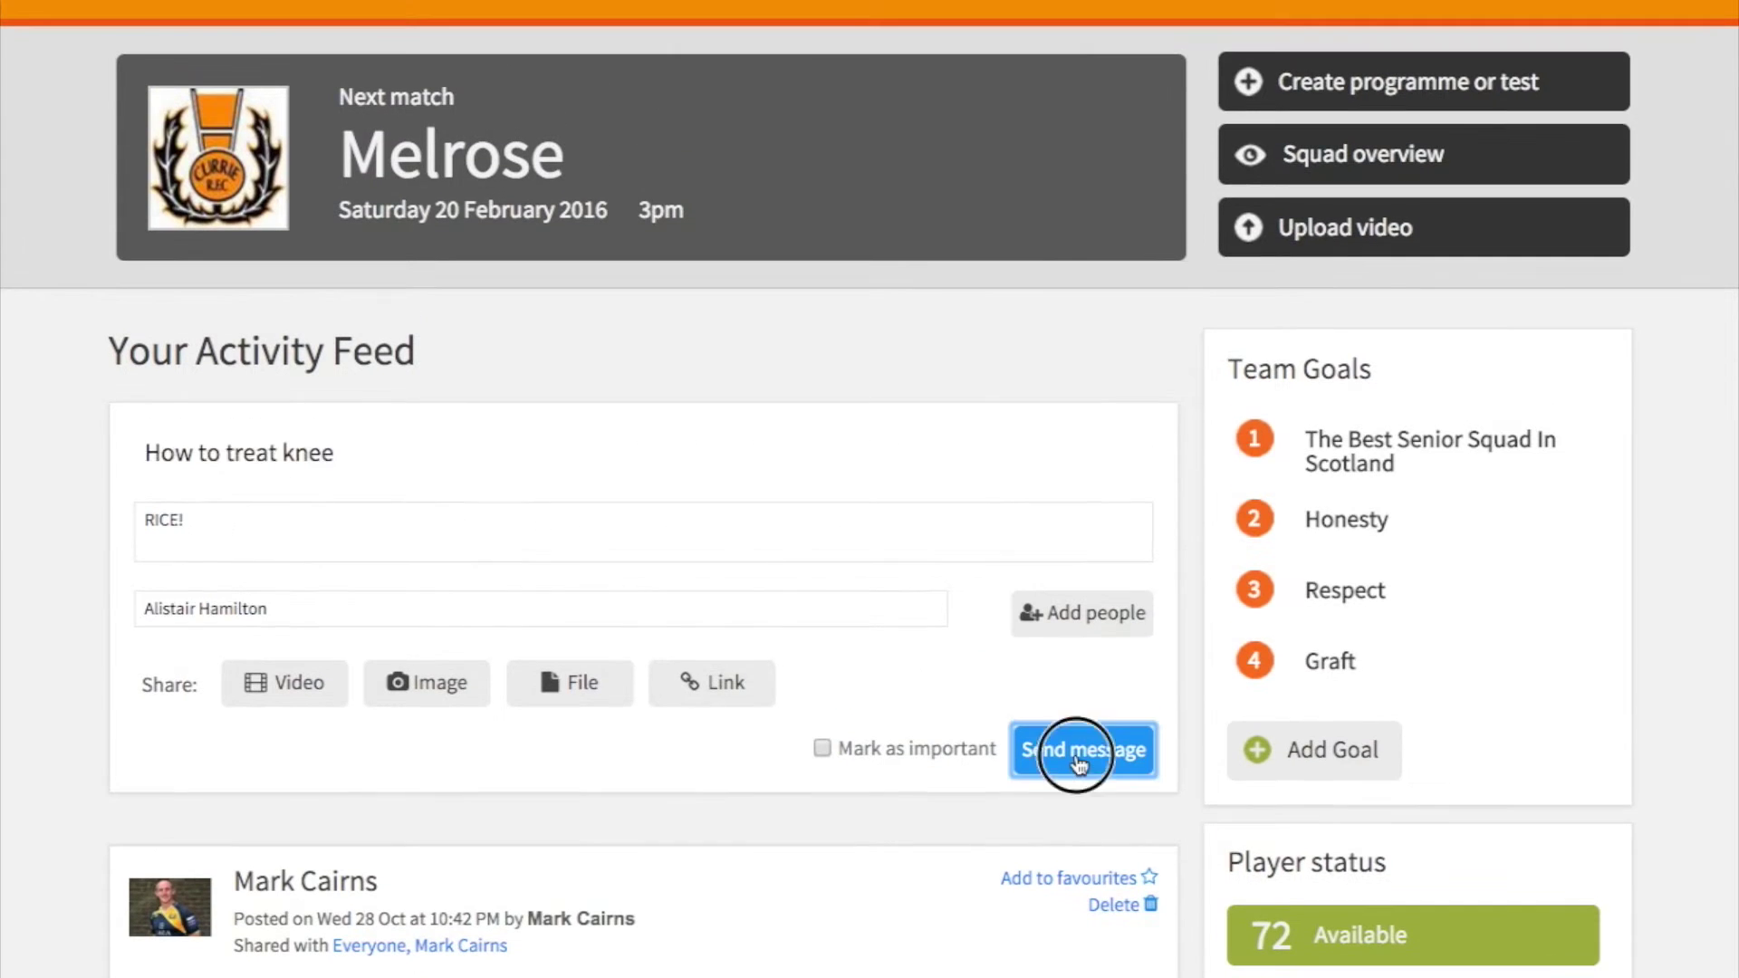
{"action": "scroll", "coordinate": [209, 812], "scroll_direction": "down", "scroll_amount": 1}
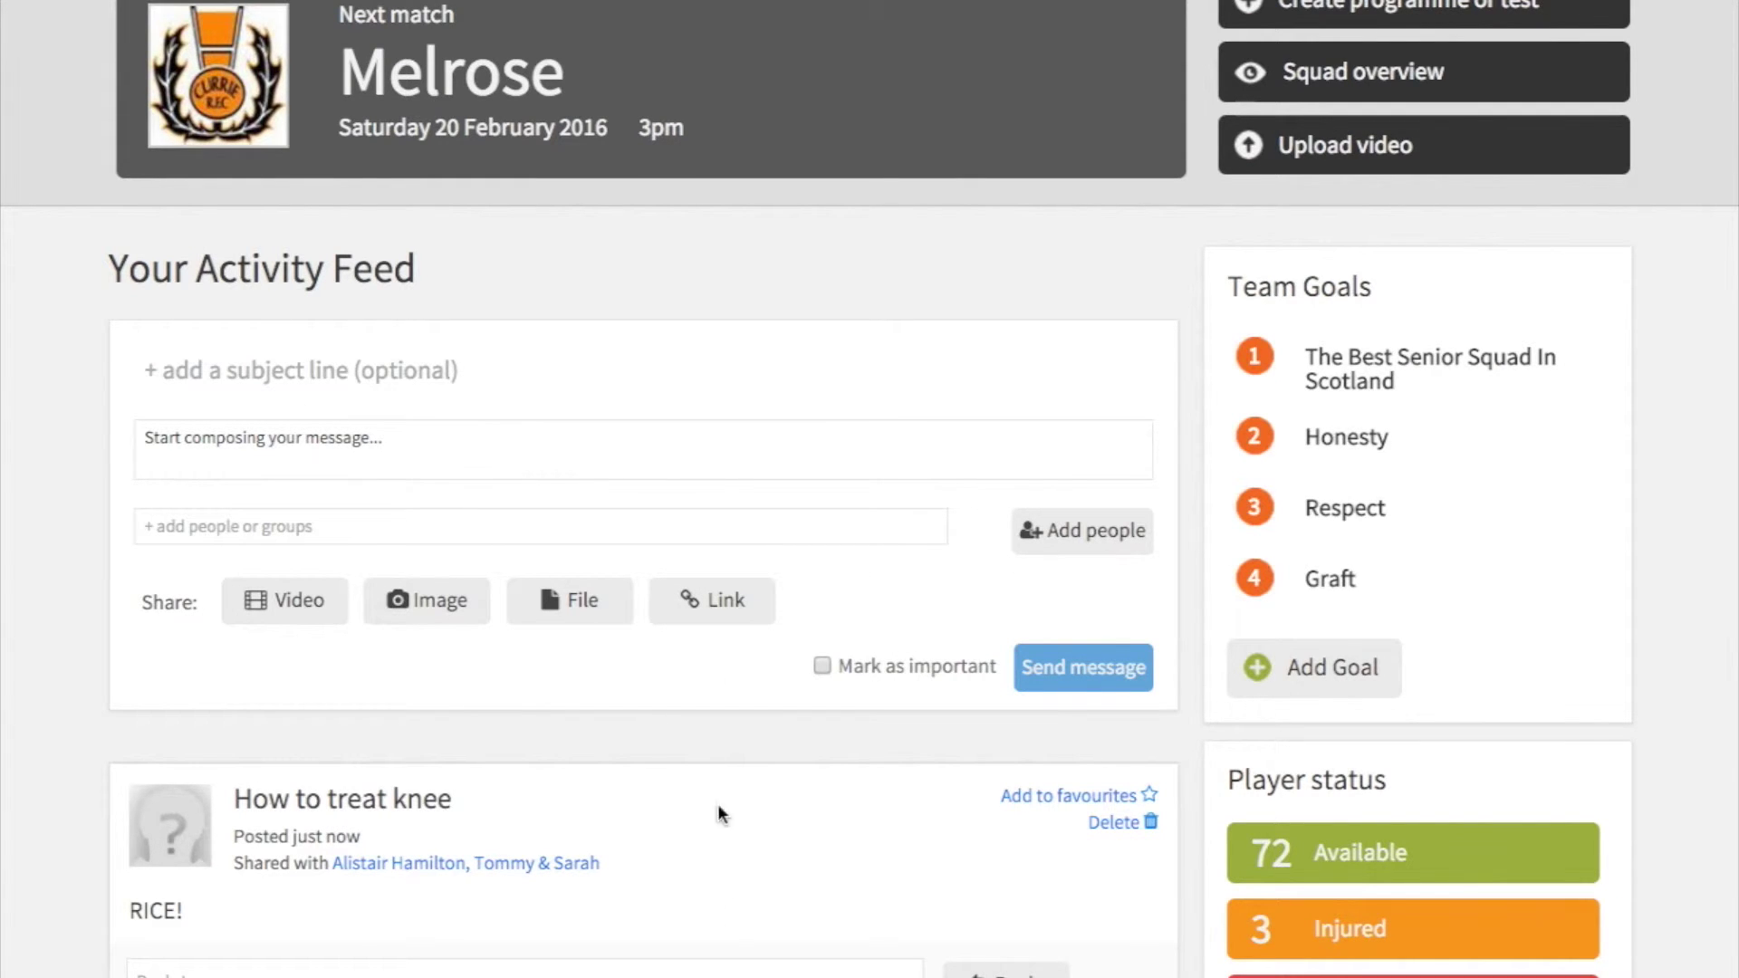
{"action": "scroll", "coordinate": [710, 258], "scroll_direction": "up", "scroll_amount": 3}
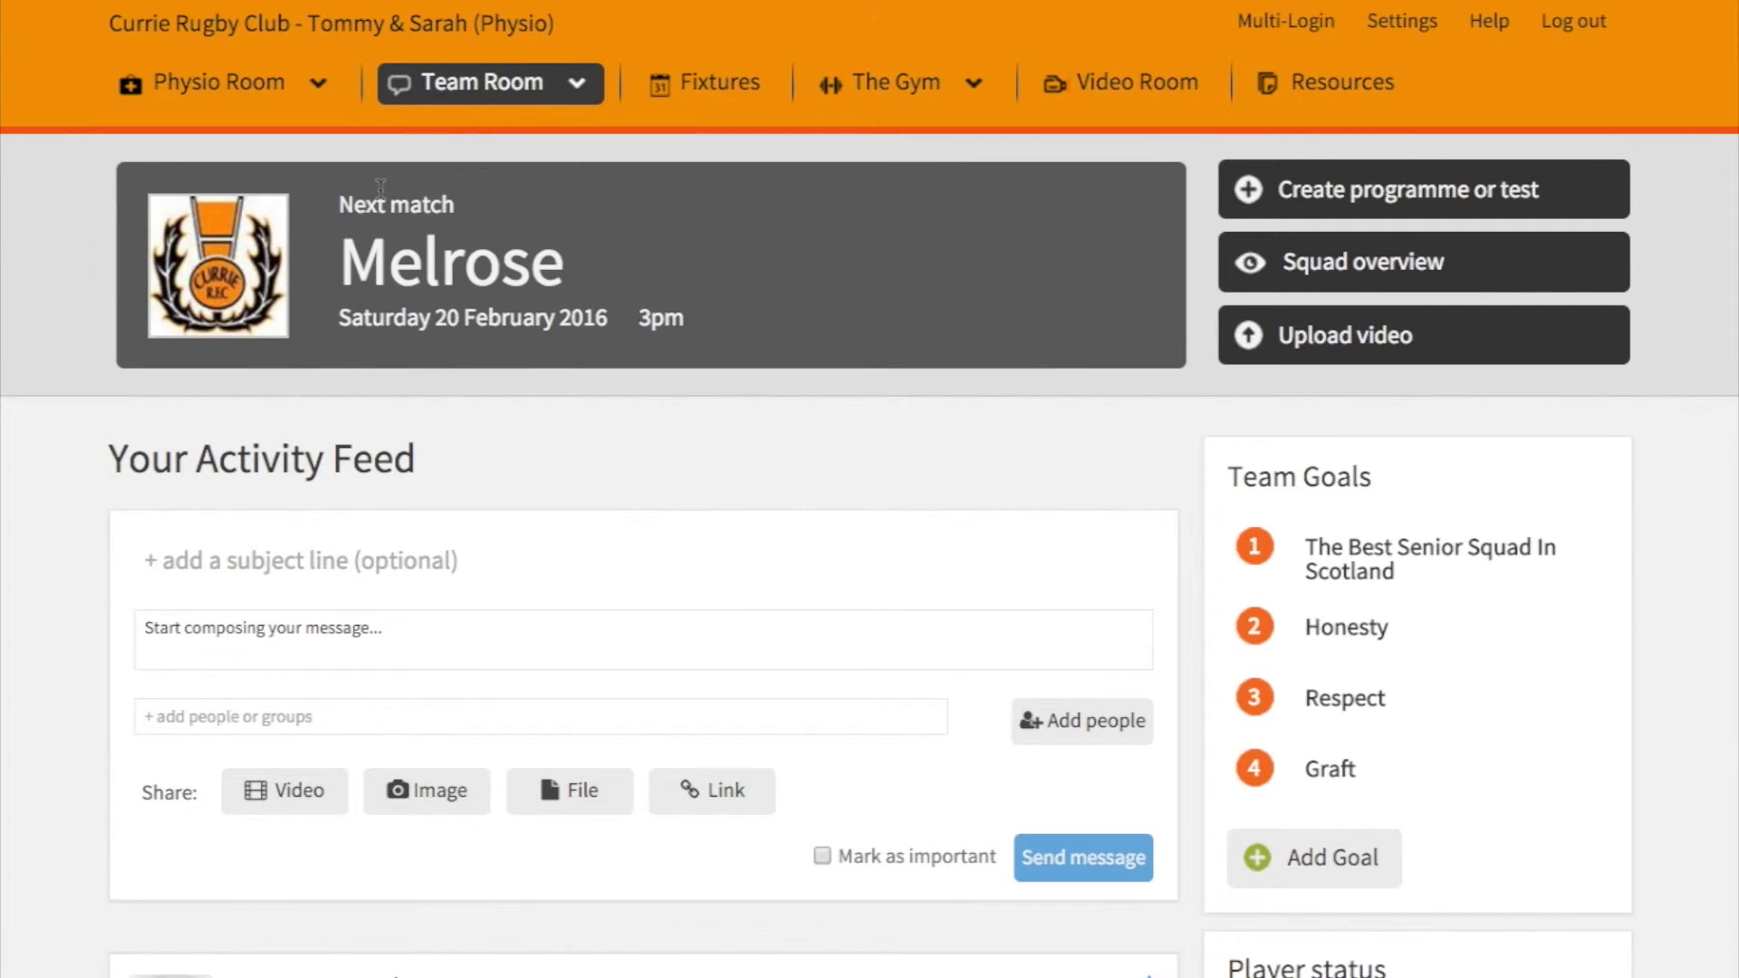
From the Physio Room, create rehab programme 'ACL Treatment', '6-10 weeks post op', lasting 4 weeks.
{"action": "mouse_move", "coordinate": [181, 83]}
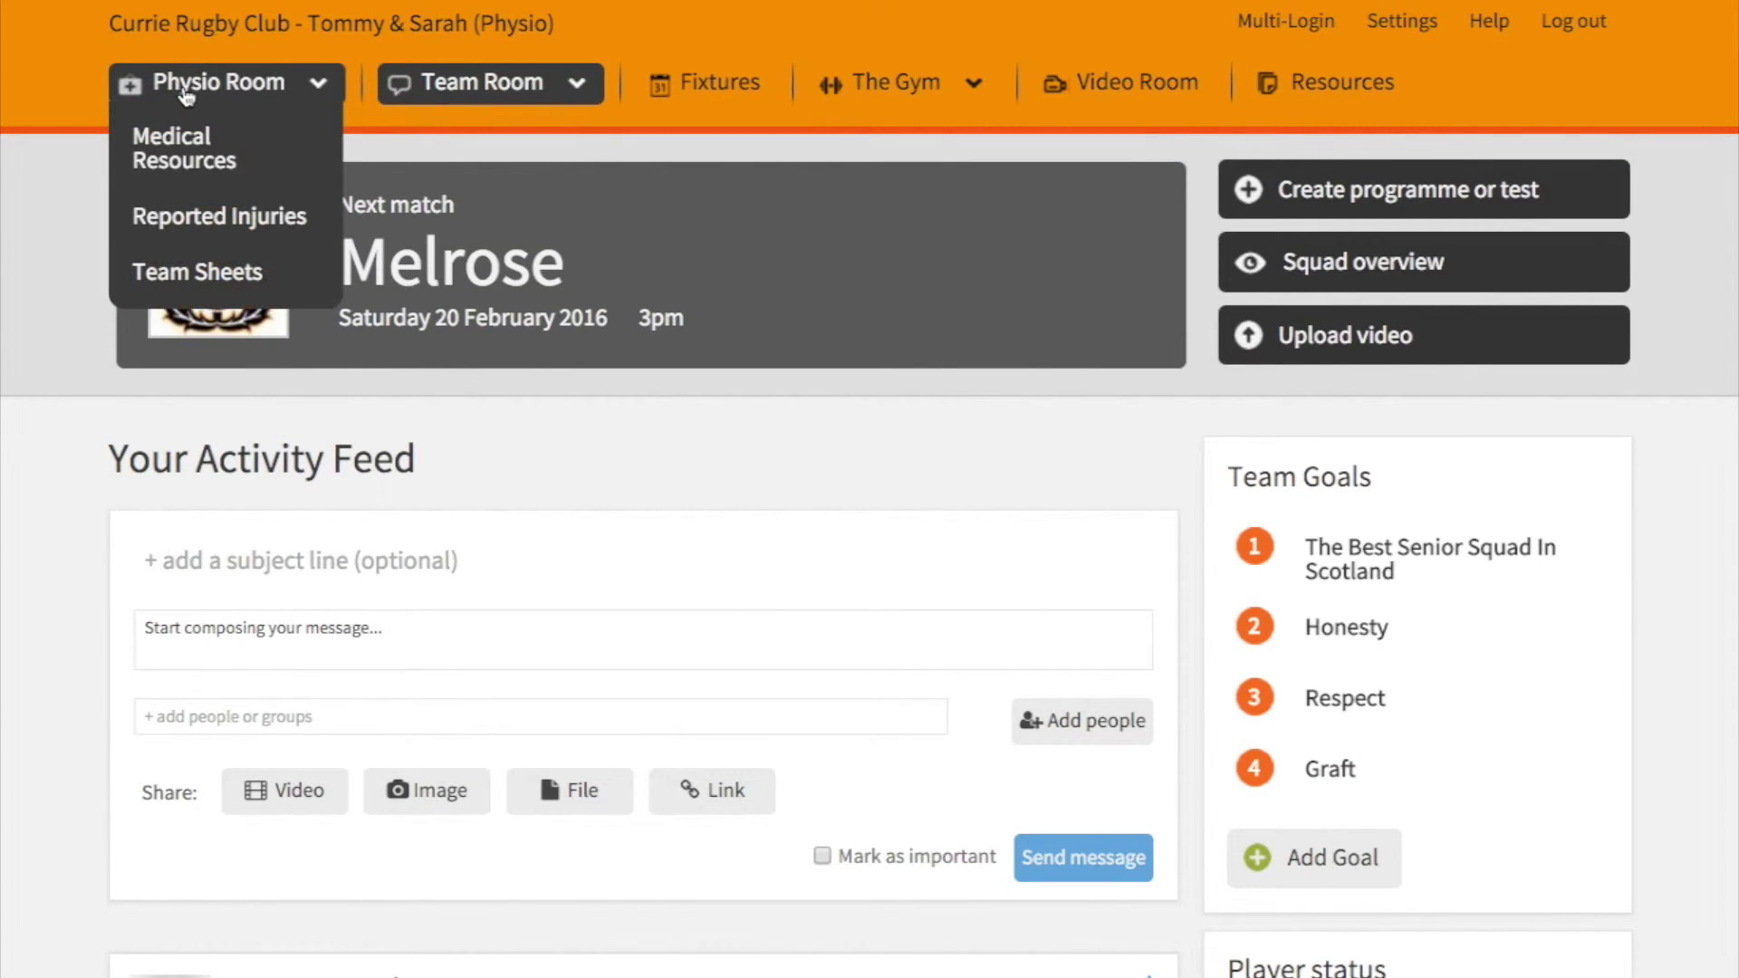
{"action": "left_click", "coordinate": [203, 91]}
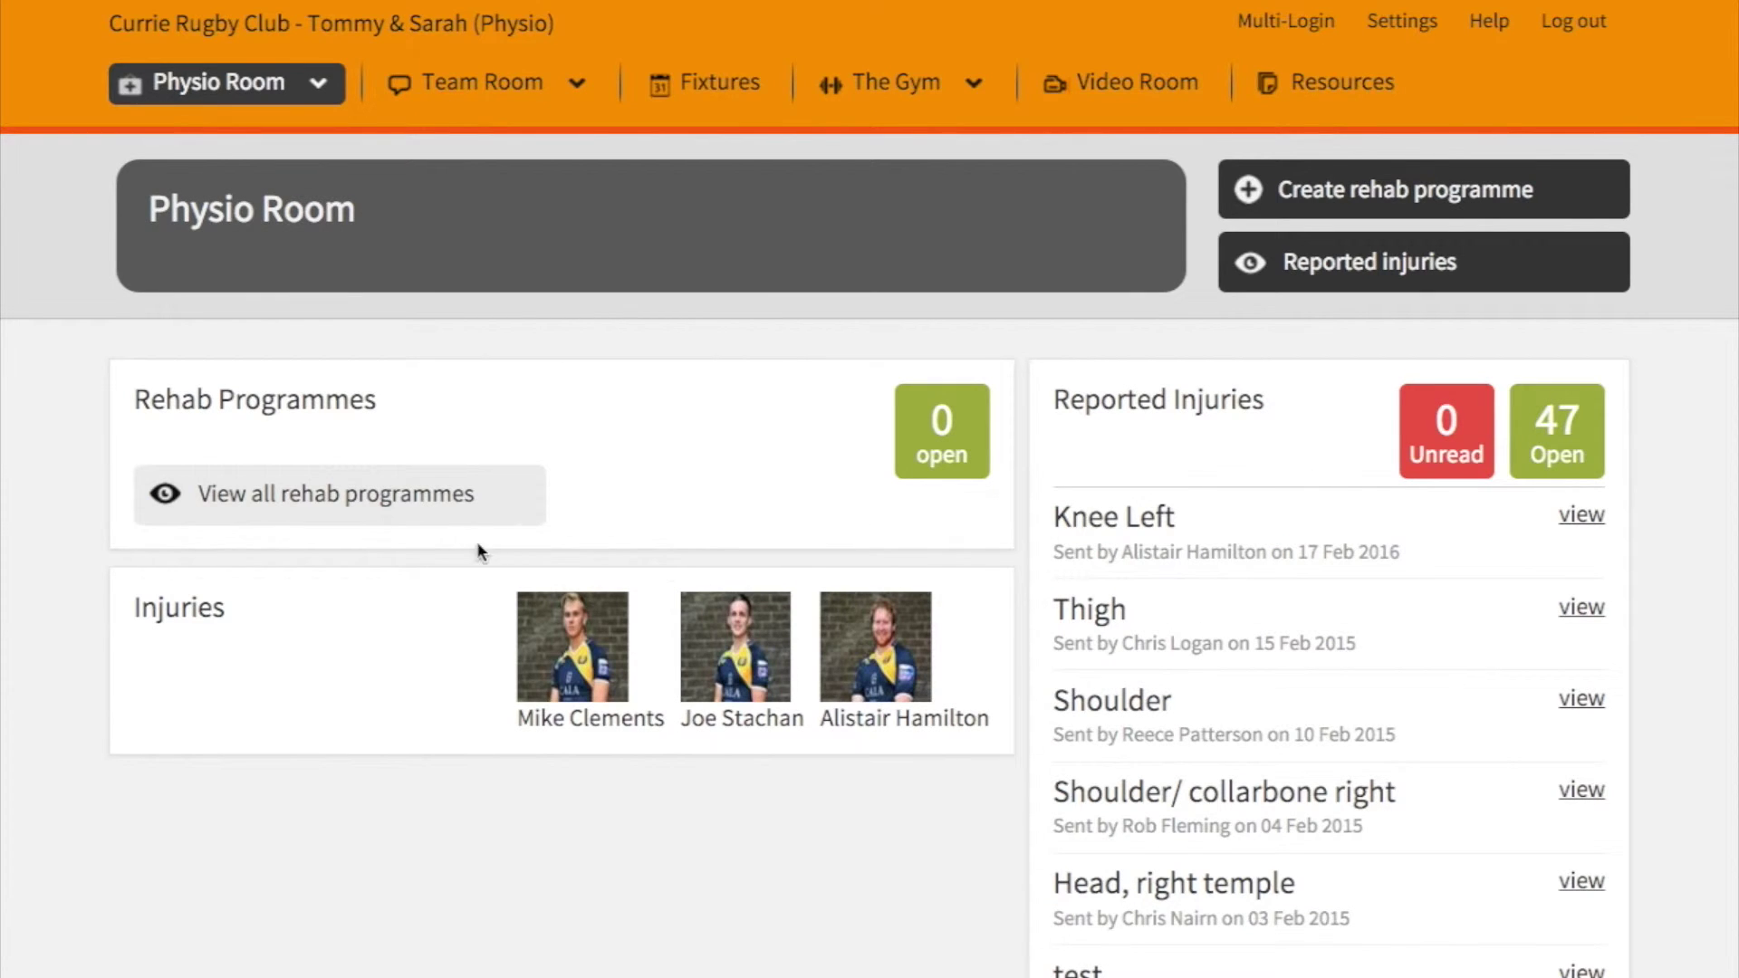
{"action": "left_click", "coordinate": [1345, 187]}
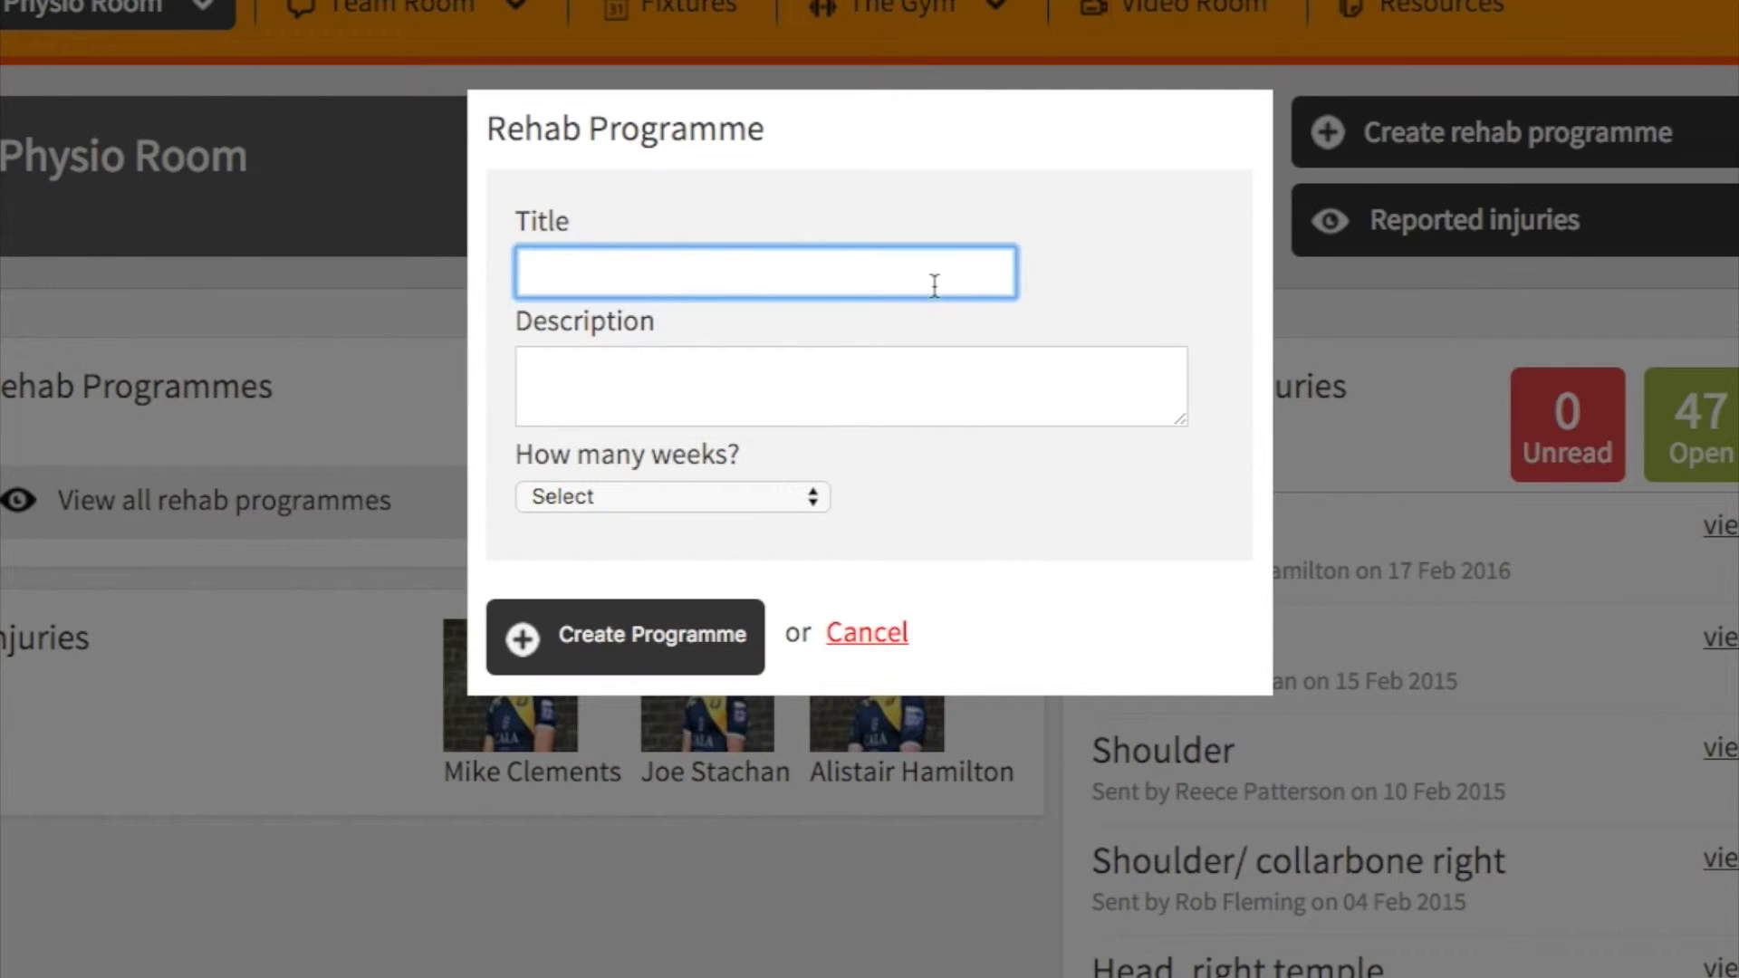
{"action": "type", "text": "ACL Treatment"}
{"action": "left_click", "coordinate": [618, 367]}
{"action": "type", "text": "6-10 weeks post op"}
{"action": "left_click", "coordinate": [682, 497]}
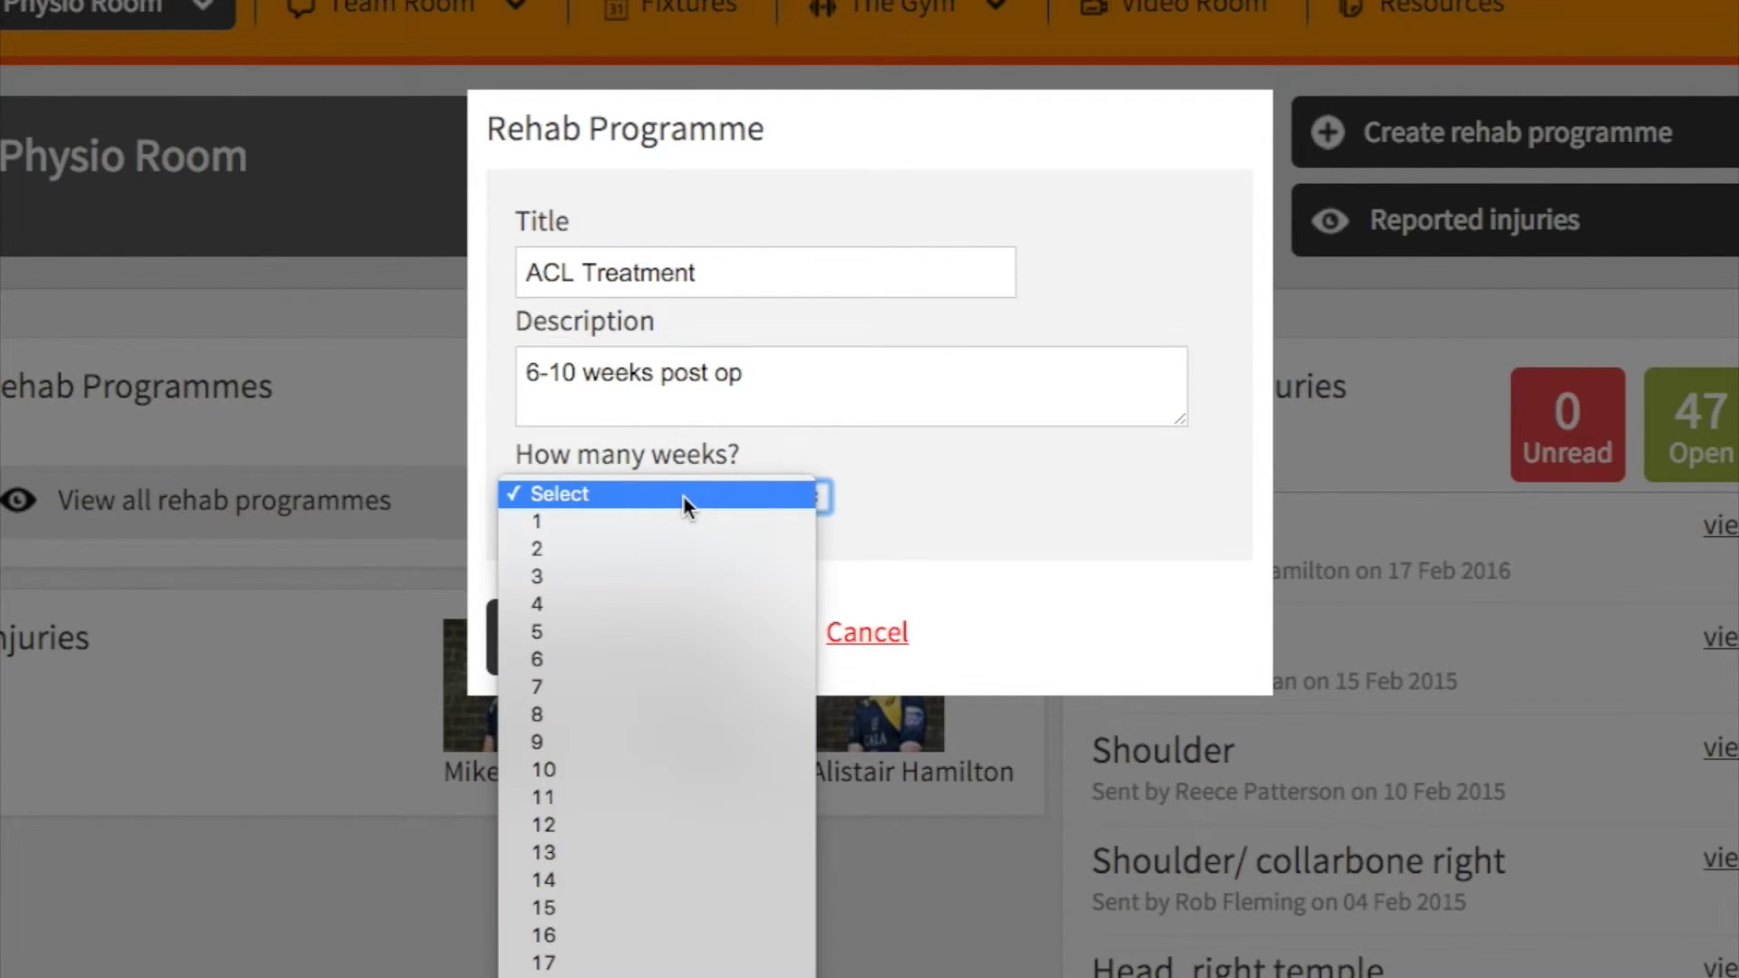
{"action": "left_click", "coordinate": [667, 604]}
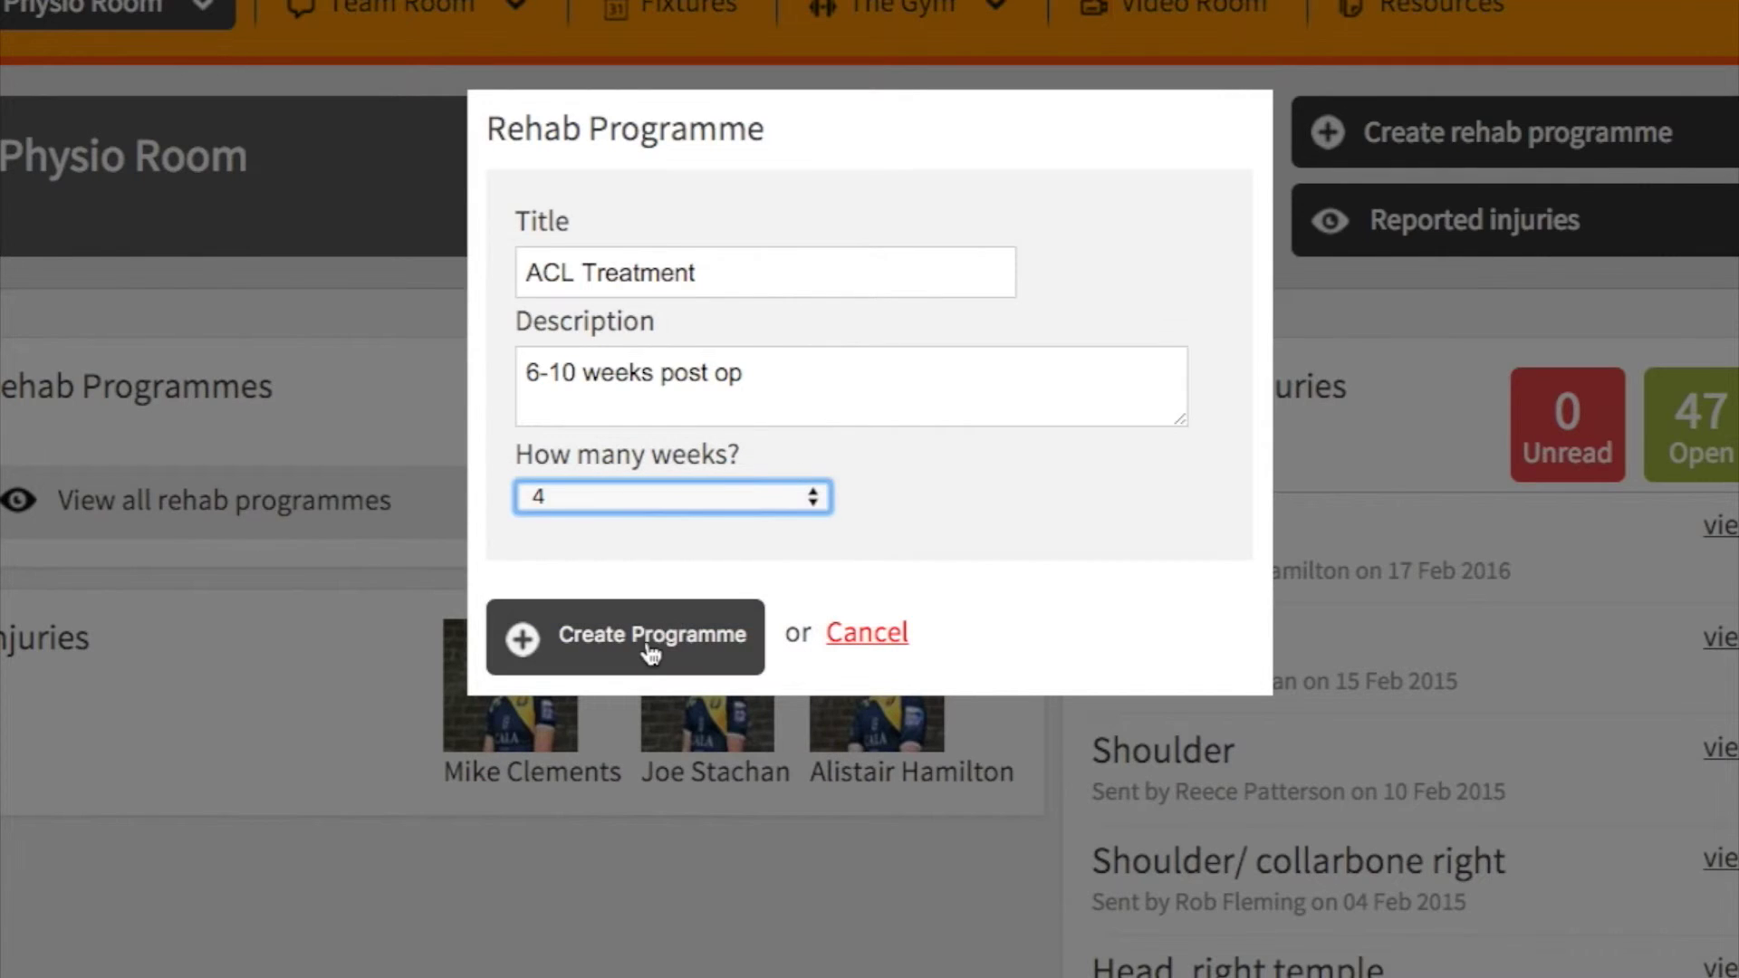
{"action": "left_click", "coordinate": [648, 656]}
Add a session named 'Session 1' of type Resistance to the programme.
{"action": "left_click", "coordinate": [290, 736]}
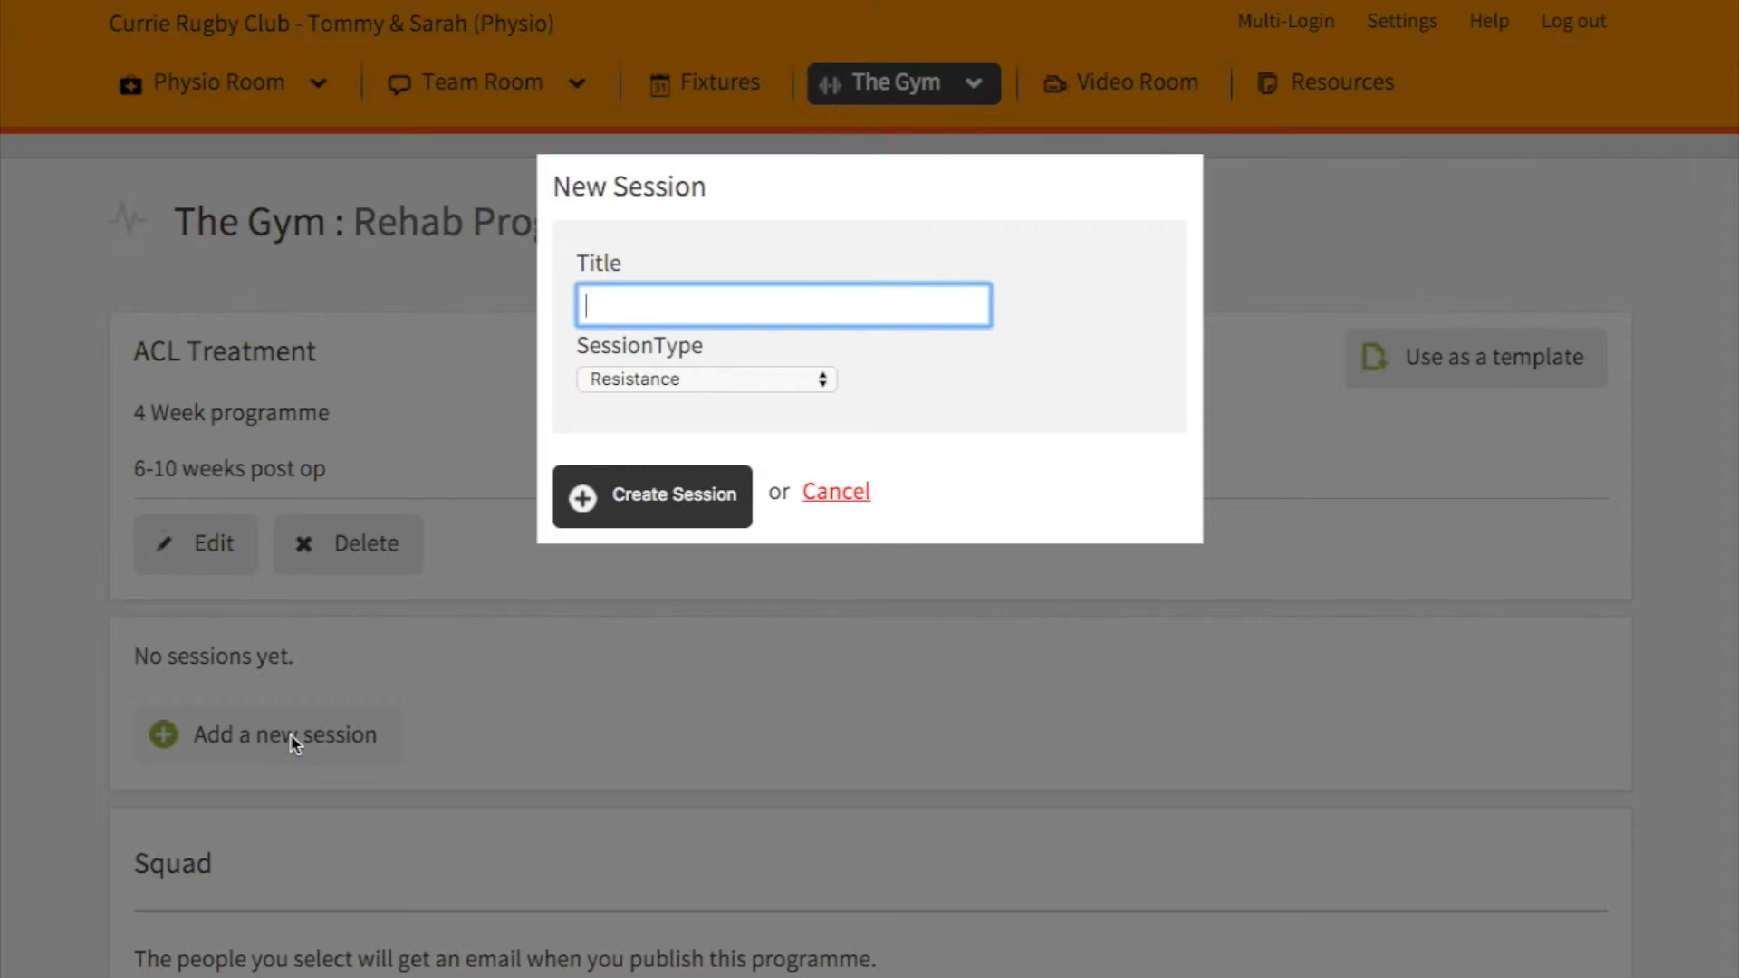
{"action": "type", "text": "Session 1"}
{"action": "left_click", "coordinate": [678, 381]}
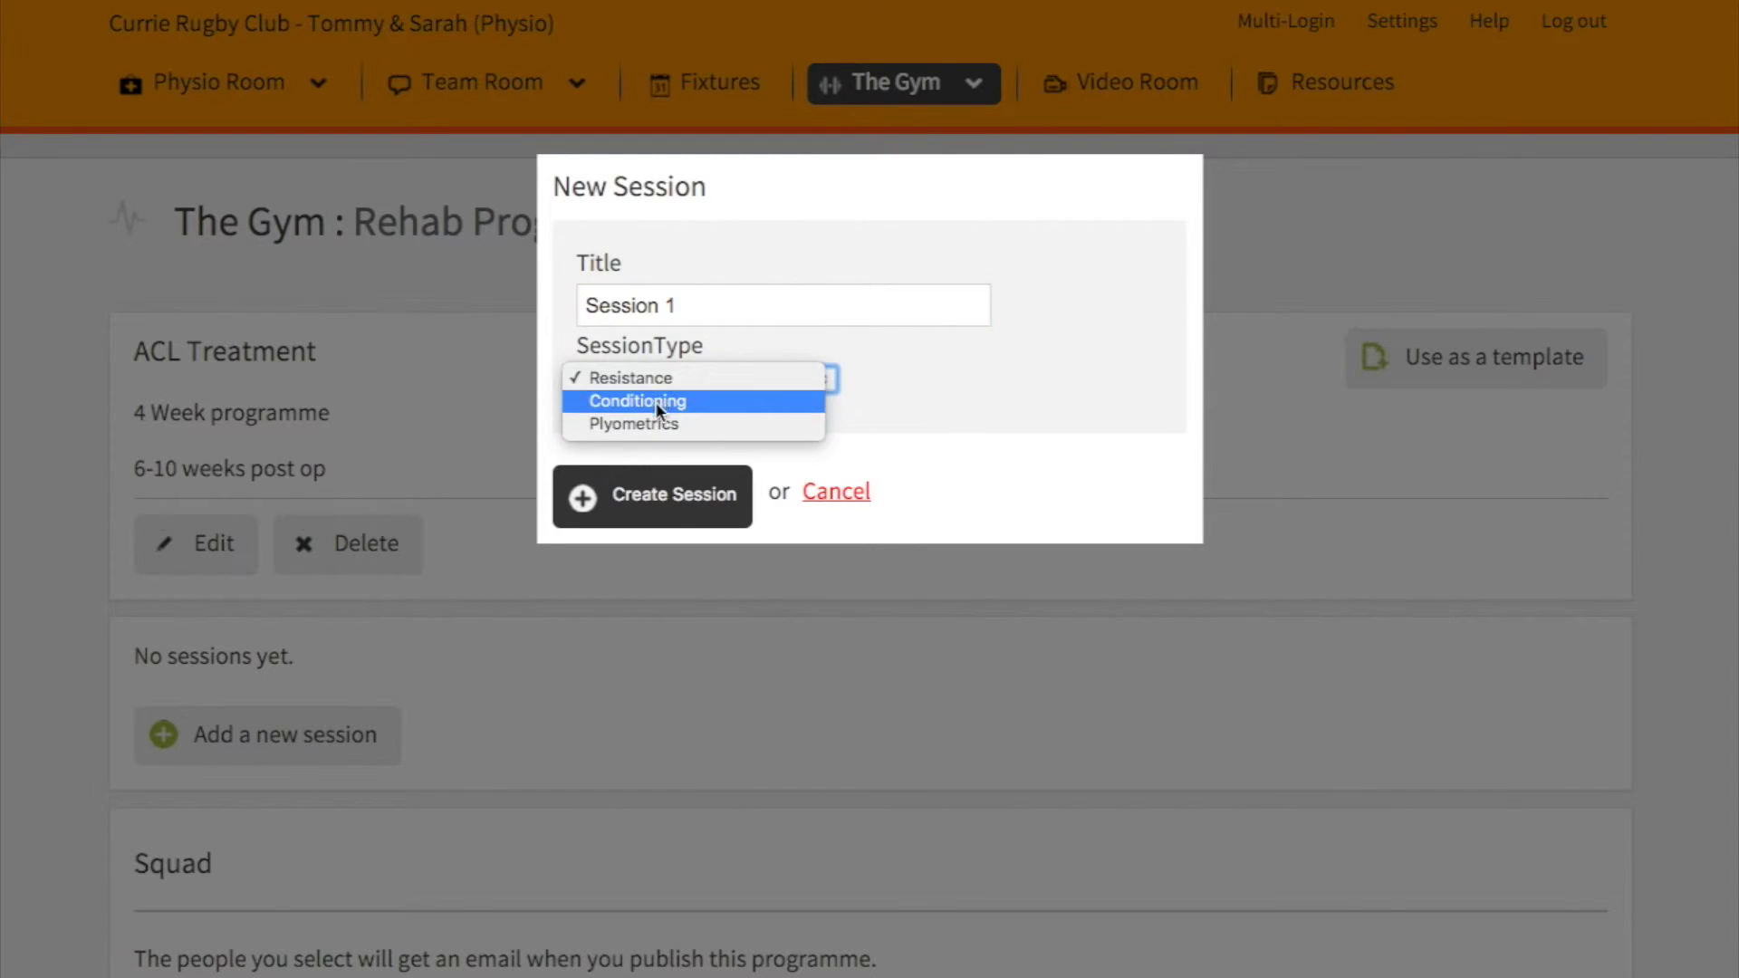
{"action": "left_click", "coordinate": [640, 379]}
{"action": "left_click", "coordinate": [661, 505]}
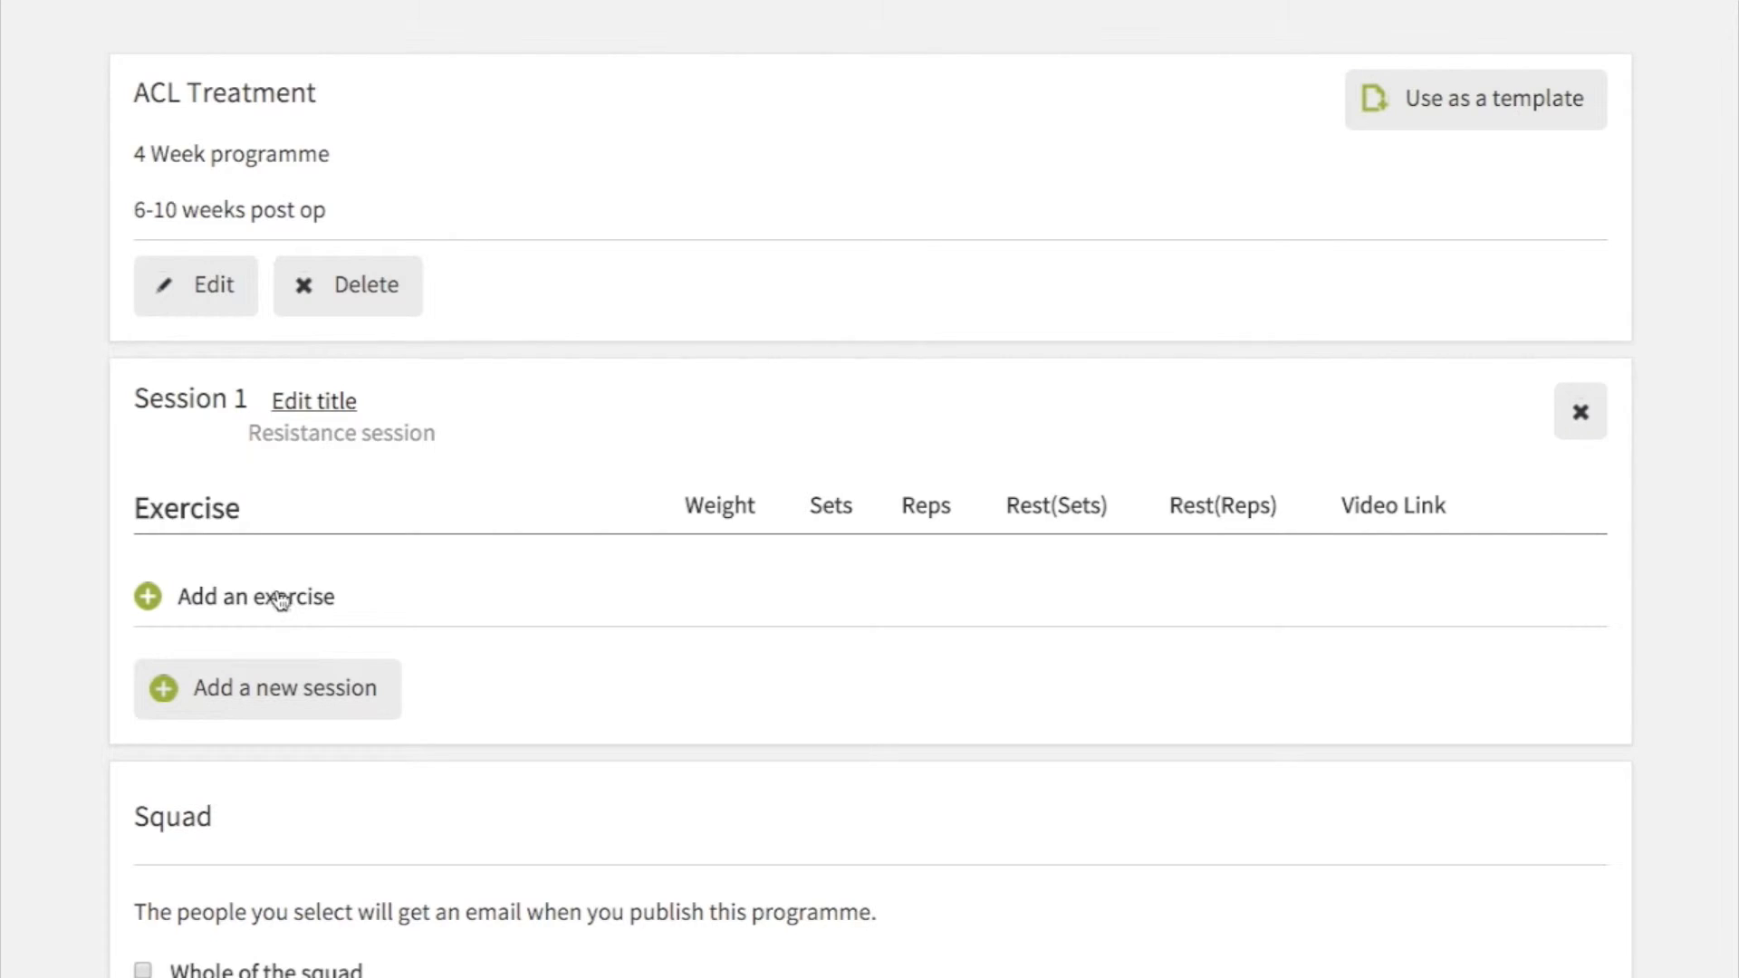
Start adding an exercise to Session 1, browsing Lower Body before choosing a custom exercise.
{"action": "left_click", "coordinate": [277, 594]}
{"action": "left_click", "coordinate": [850, 148]}
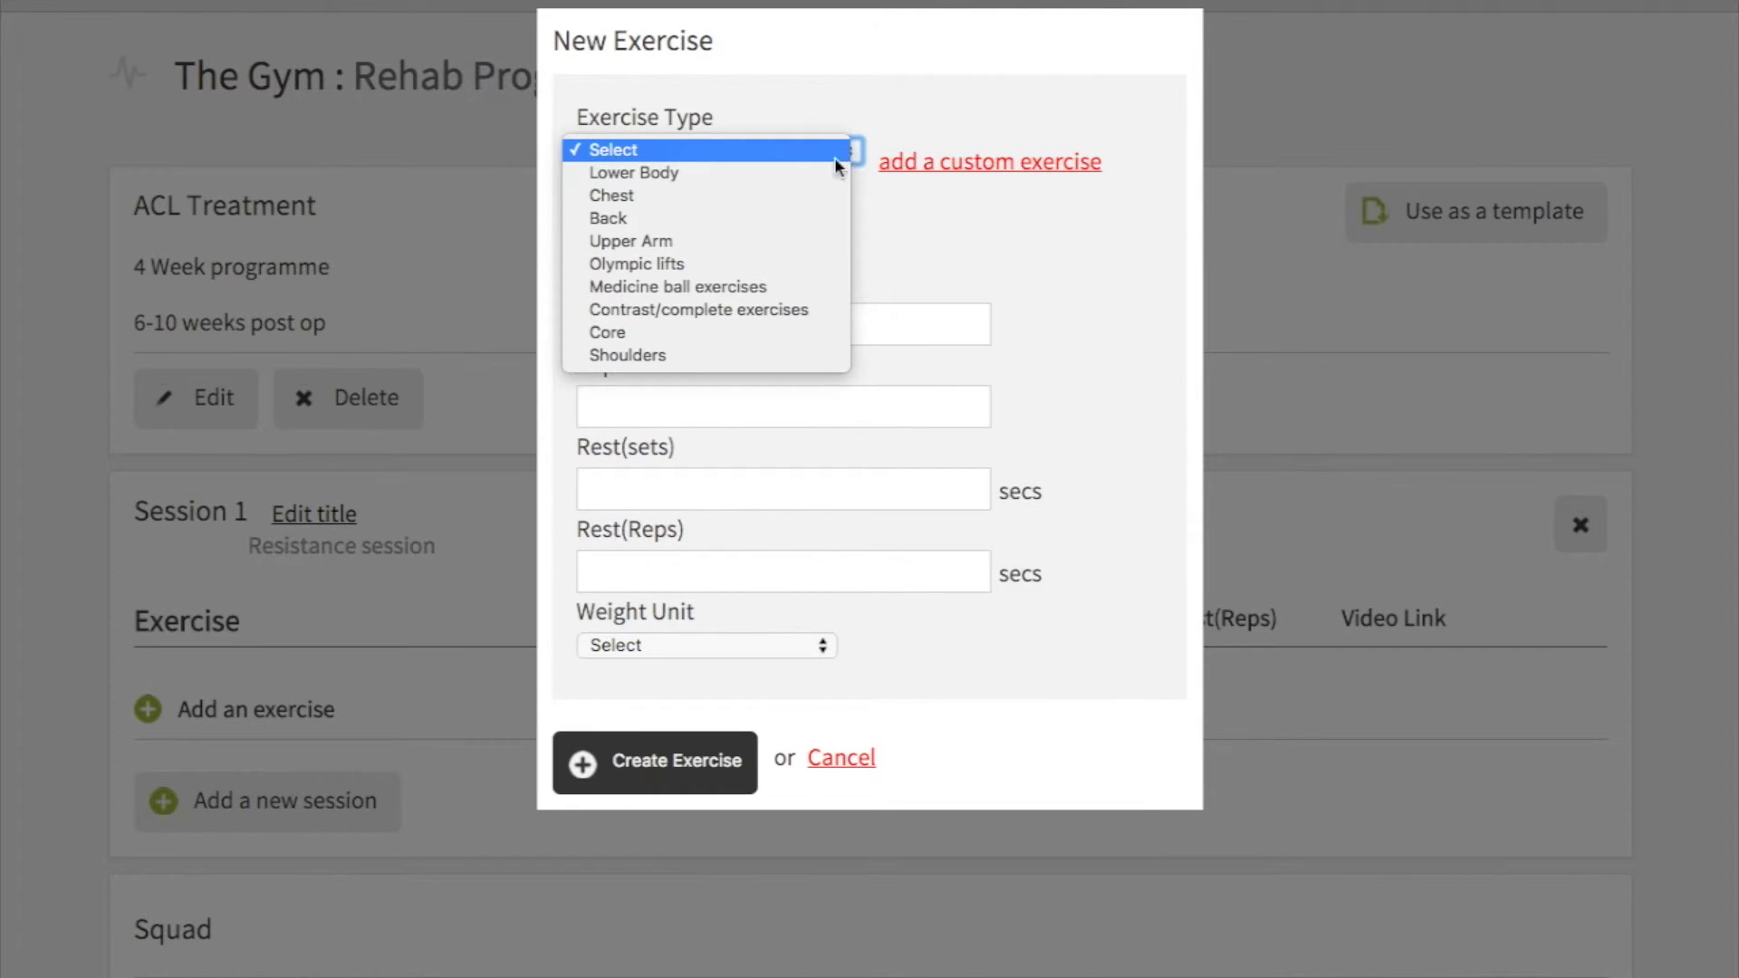
{"action": "left_click", "coordinate": [770, 173]}
{"action": "left_click", "coordinate": [822, 232]}
{"action": "left_click", "coordinate": [862, 201]}
{"action": "left_click", "coordinate": [978, 160]}
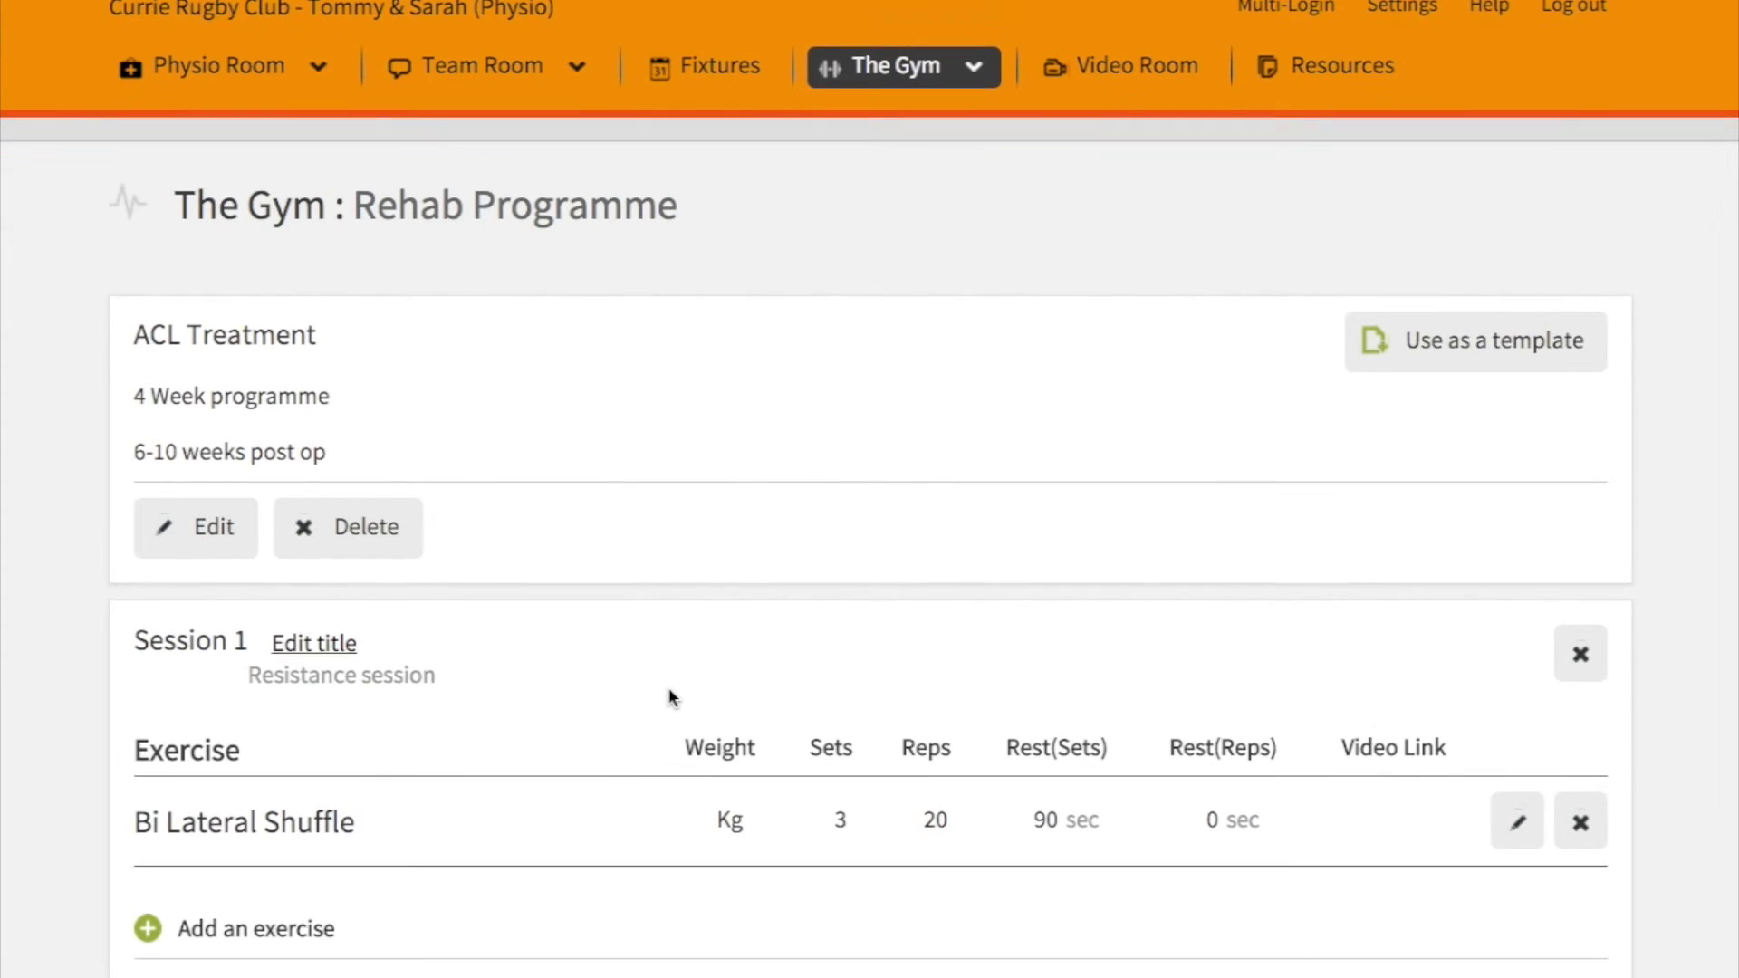
Tick the injured player in the Squad list and publish ACL Treatment to them.
{"action": "scroll", "coordinate": [668, 696], "scroll_direction": "down", "scroll_amount": 2}
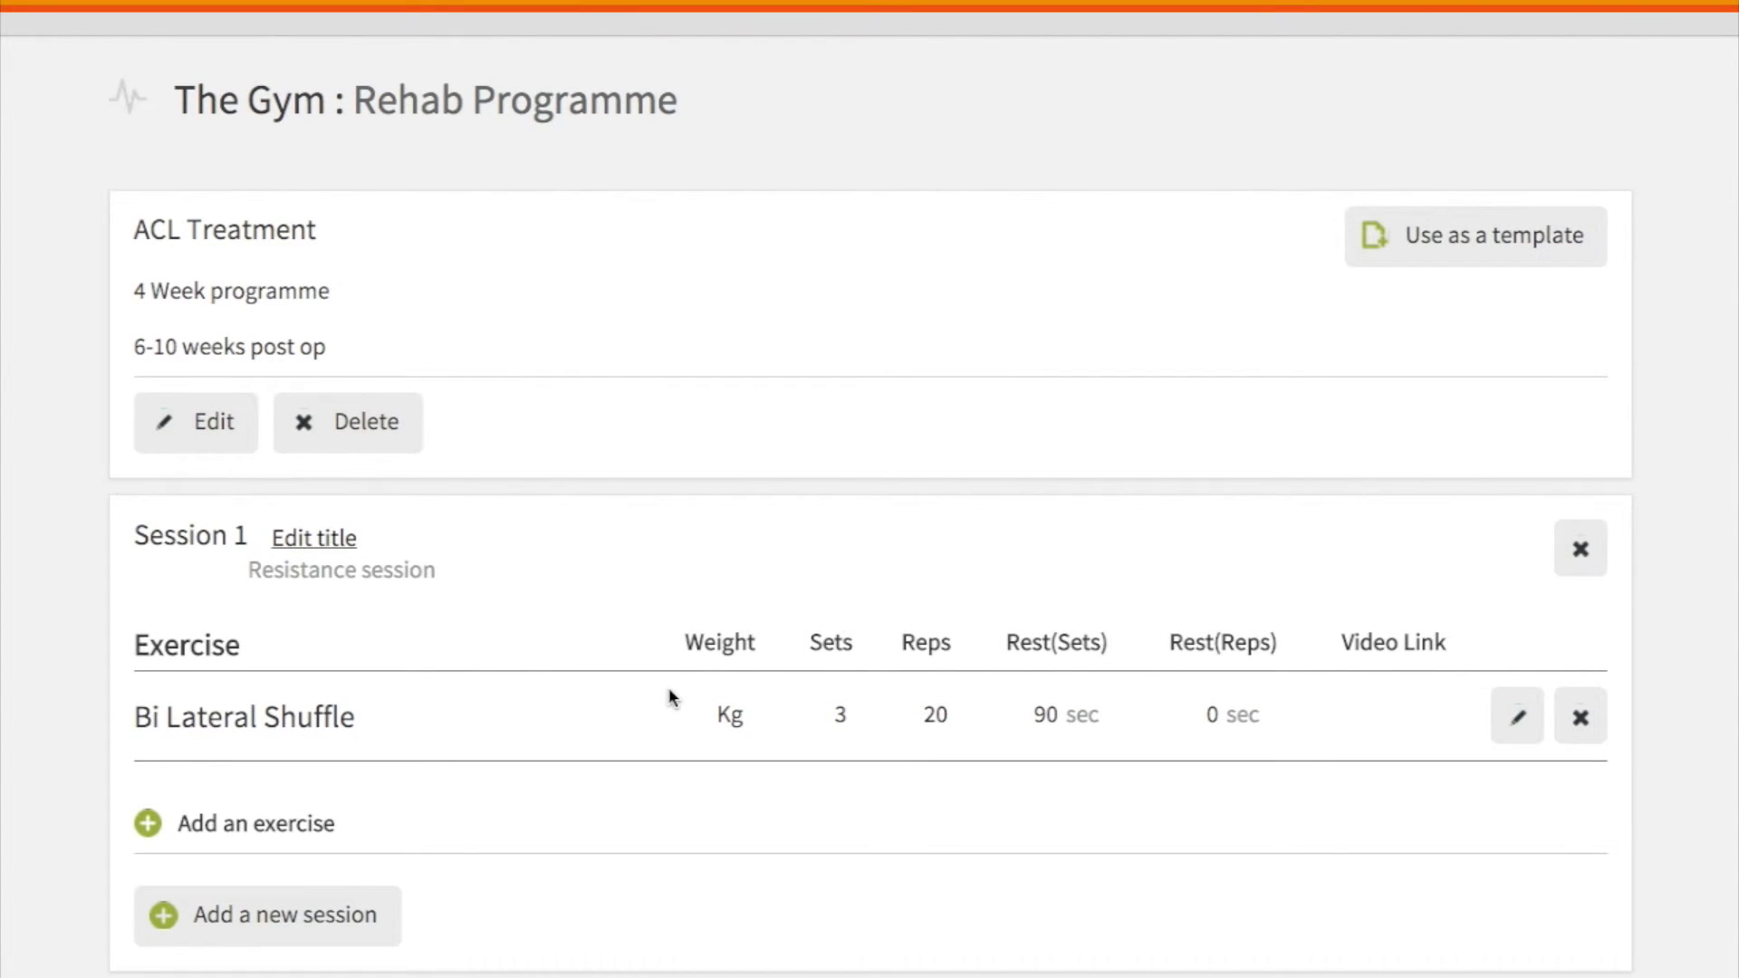
{"action": "scroll", "coordinate": [670, 695], "scroll_direction": "down", "scroll_amount": 4}
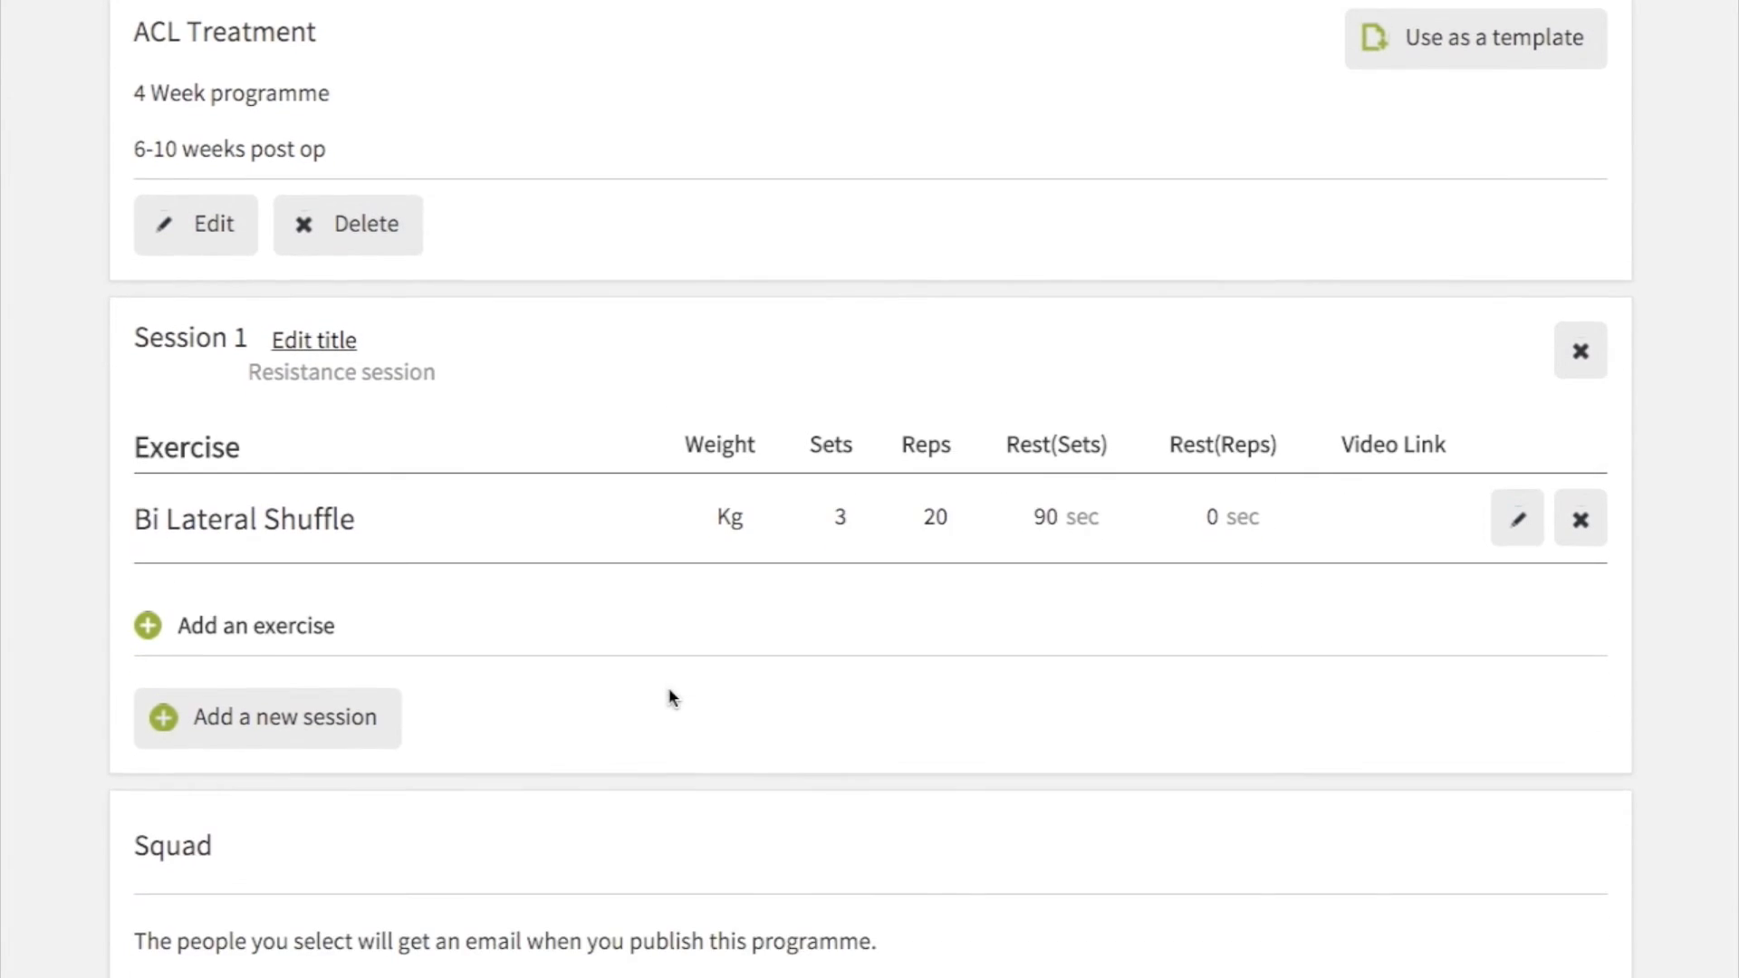
{"action": "scroll", "coordinate": [669, 696], "scroll_direction": "down", "scroll_amount": 8}
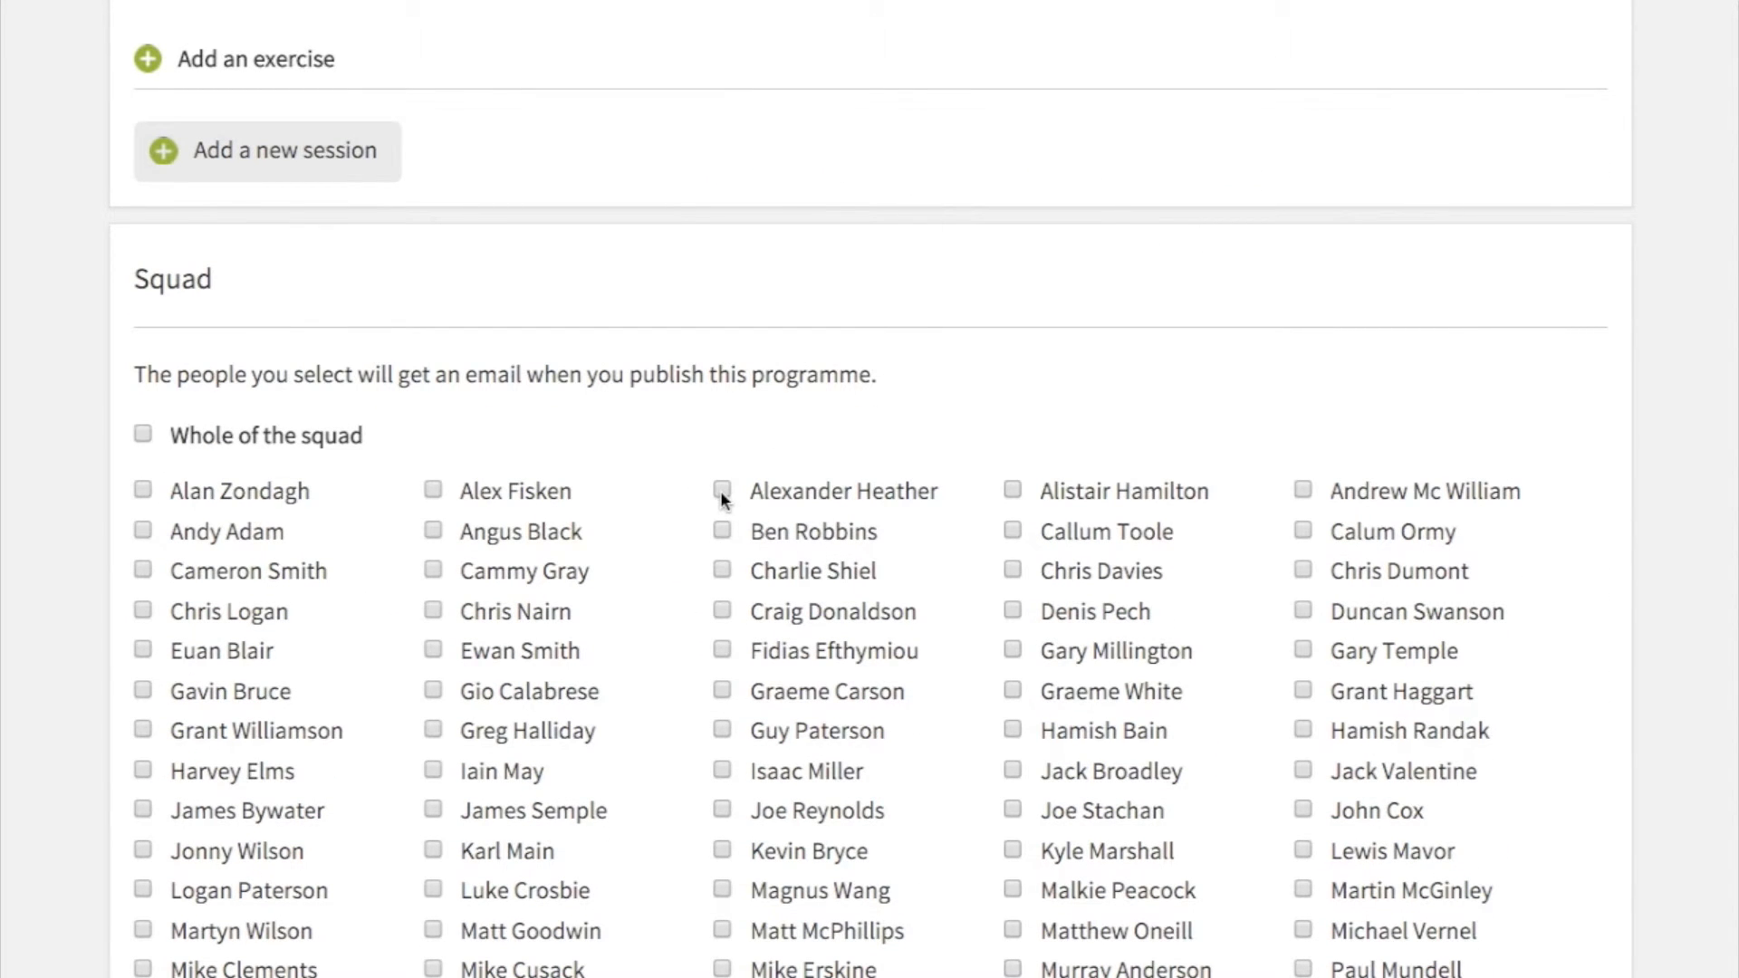
{"action": "left_click", "coordinate": [1013, 491]}
{"action": "scroll", "coordinate": [790, 290], "scroll_direction": "down", "scroll_amount": 7}
{"action": "left_click", "coordinate": [400, 840]}
{"action": "mouse_move", "coordinate": [196, 115]}
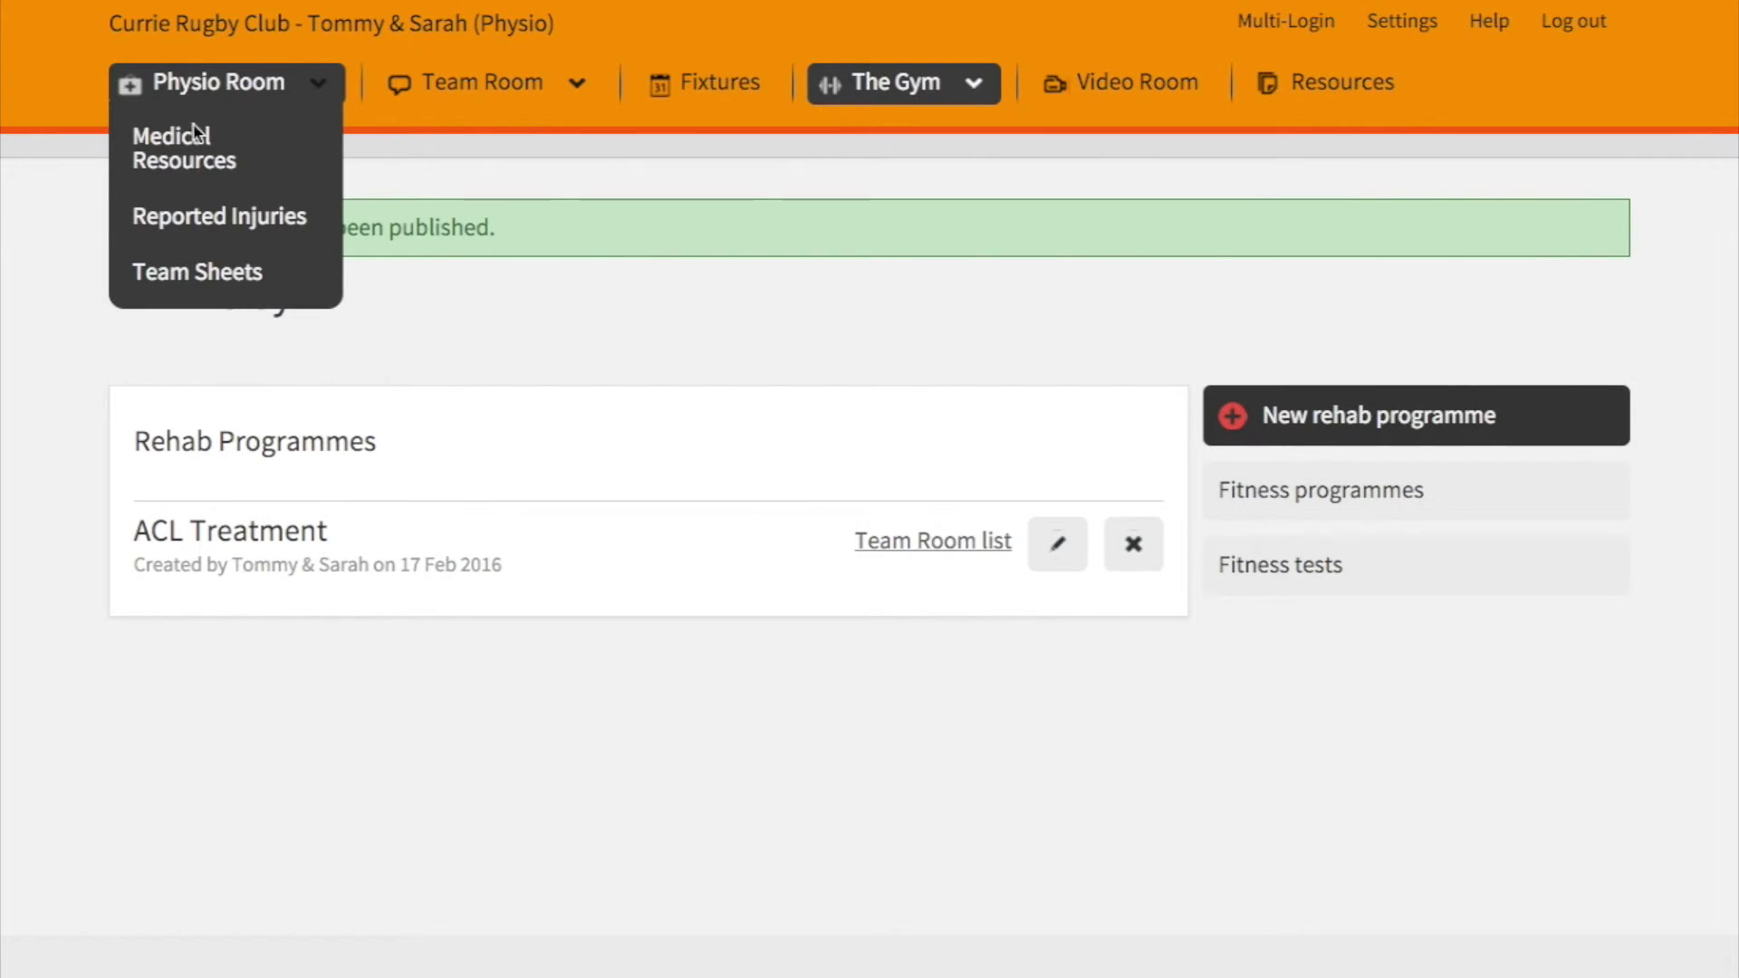
Open ACL Treatment from the Physio Room and cancel the Use as a template copy.
{"action": "left_click", "coordinate": [231, 86]}
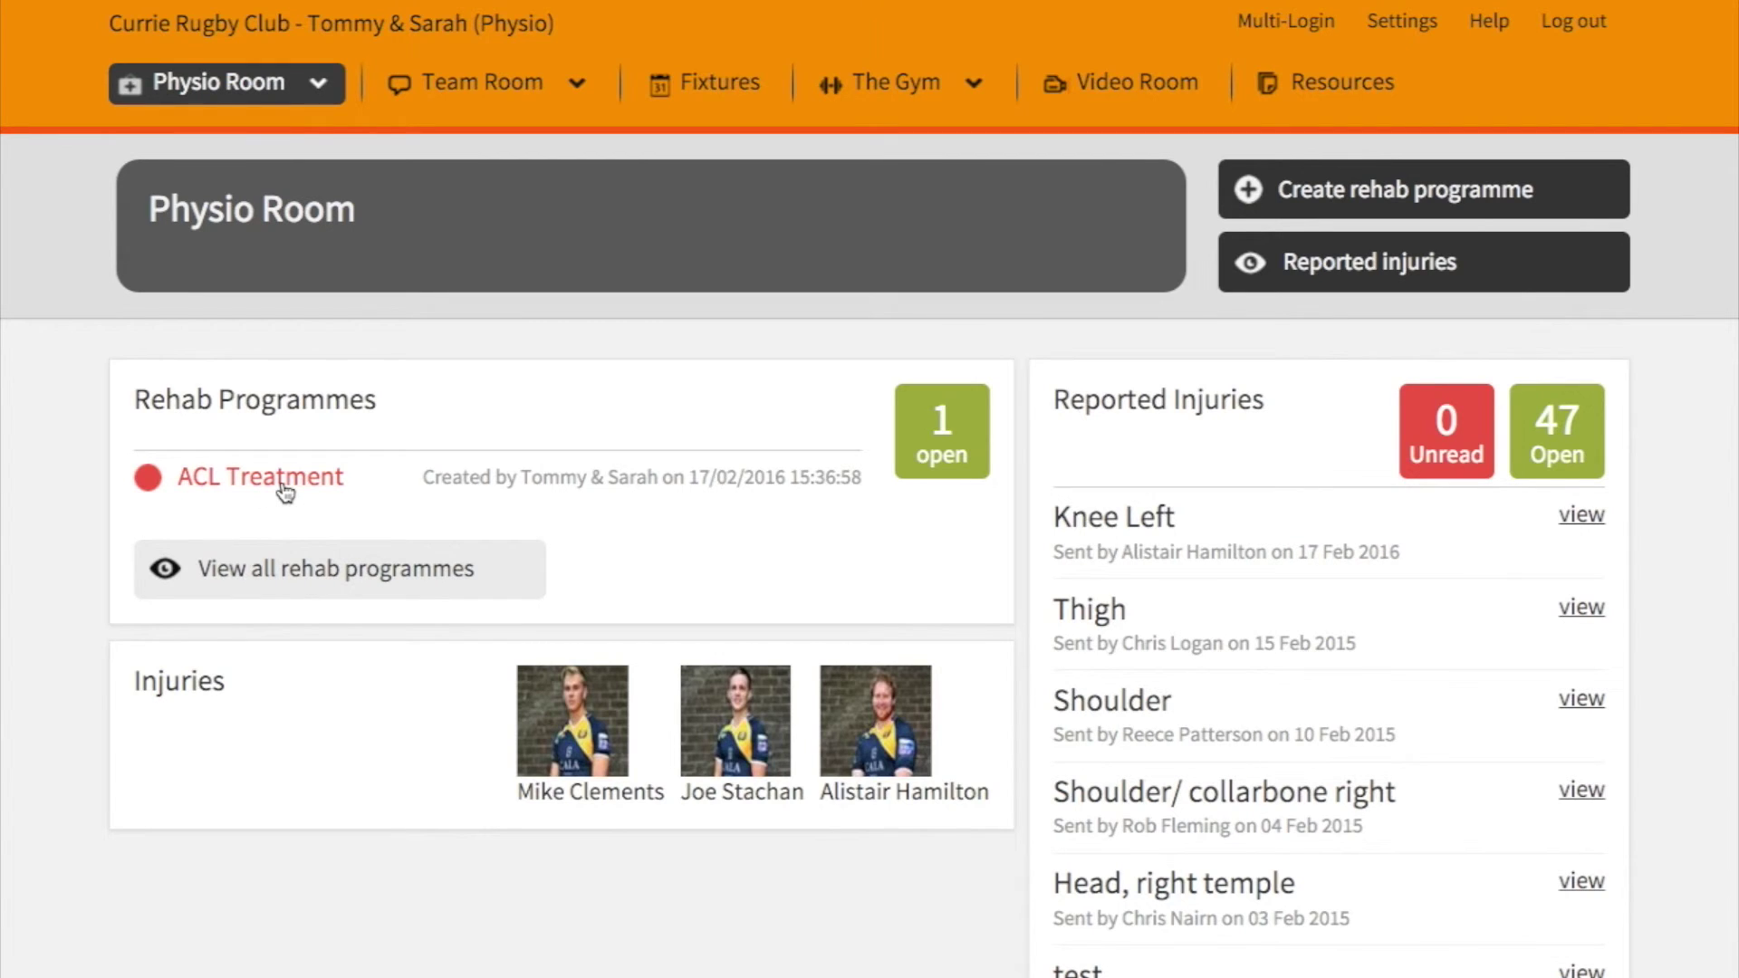
{"action": "left_click", "coordinate": [288, 487]}
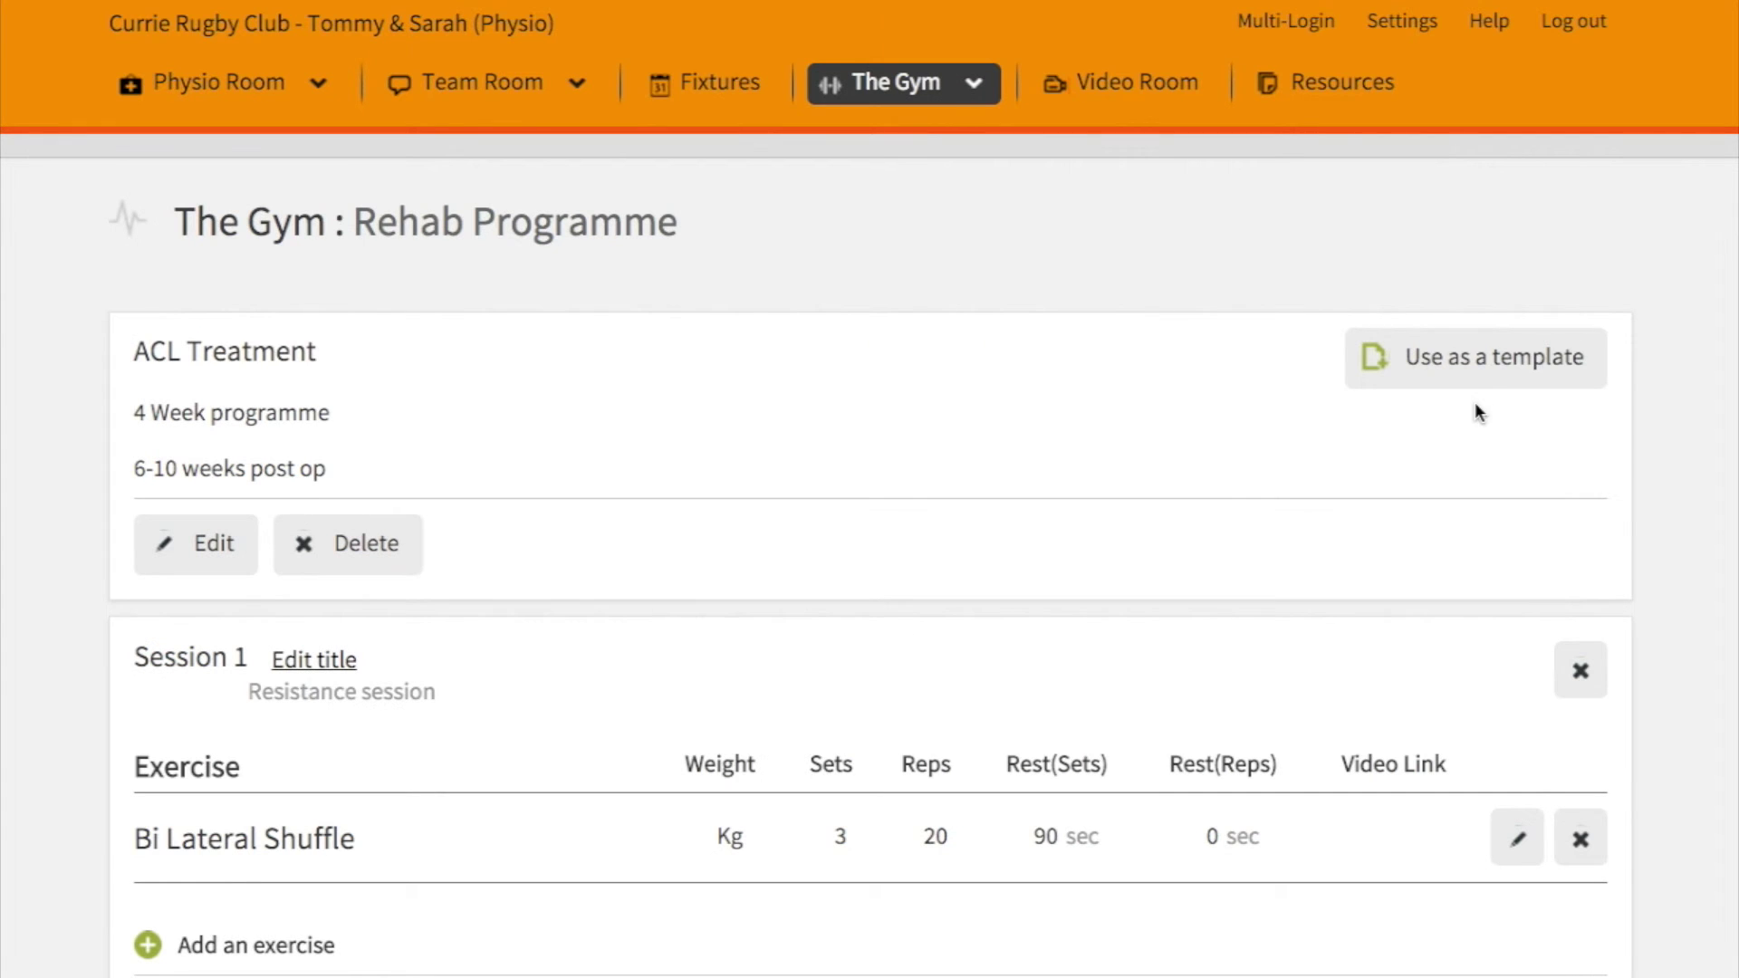
{"action": "left_click", "coordinate": [1474, 358]}
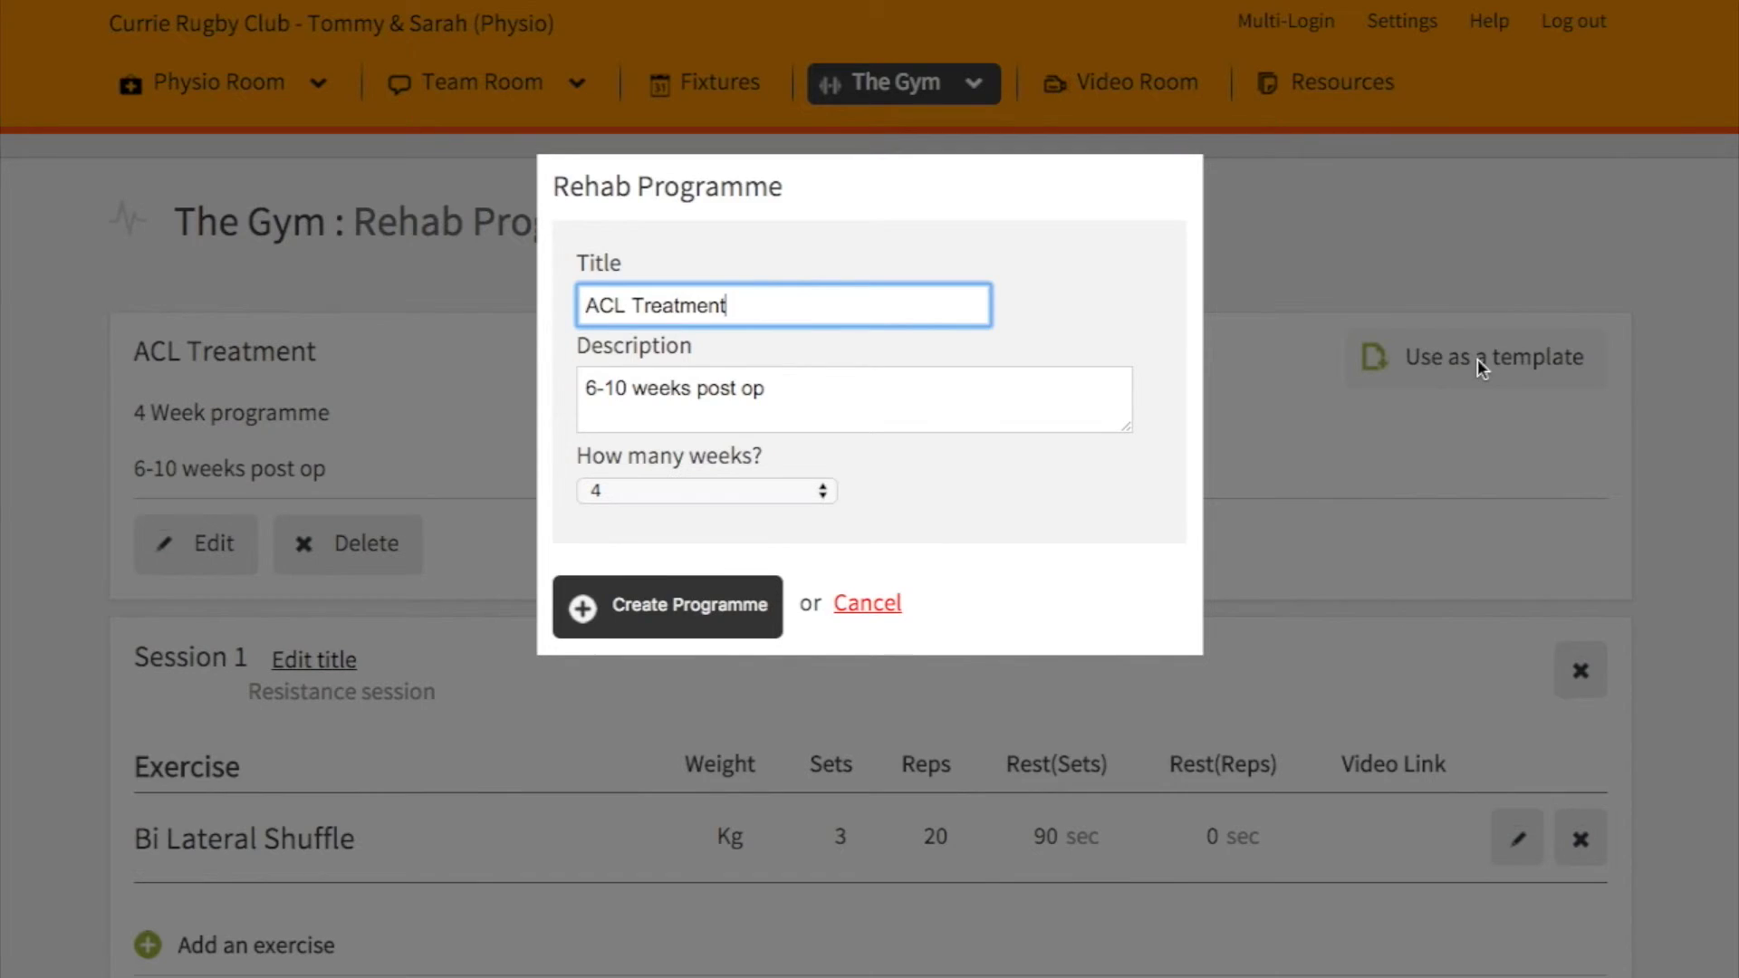
{"action": "left_click", "coordinate": [882, 606]}
Go to The Gym's All rehab programmes, open ACL Treatment and check the player's Progress.
{"action": "left_click", "coordinate": [877, 85]}
{"action": "left_click", "coordinate": [880, 90]}
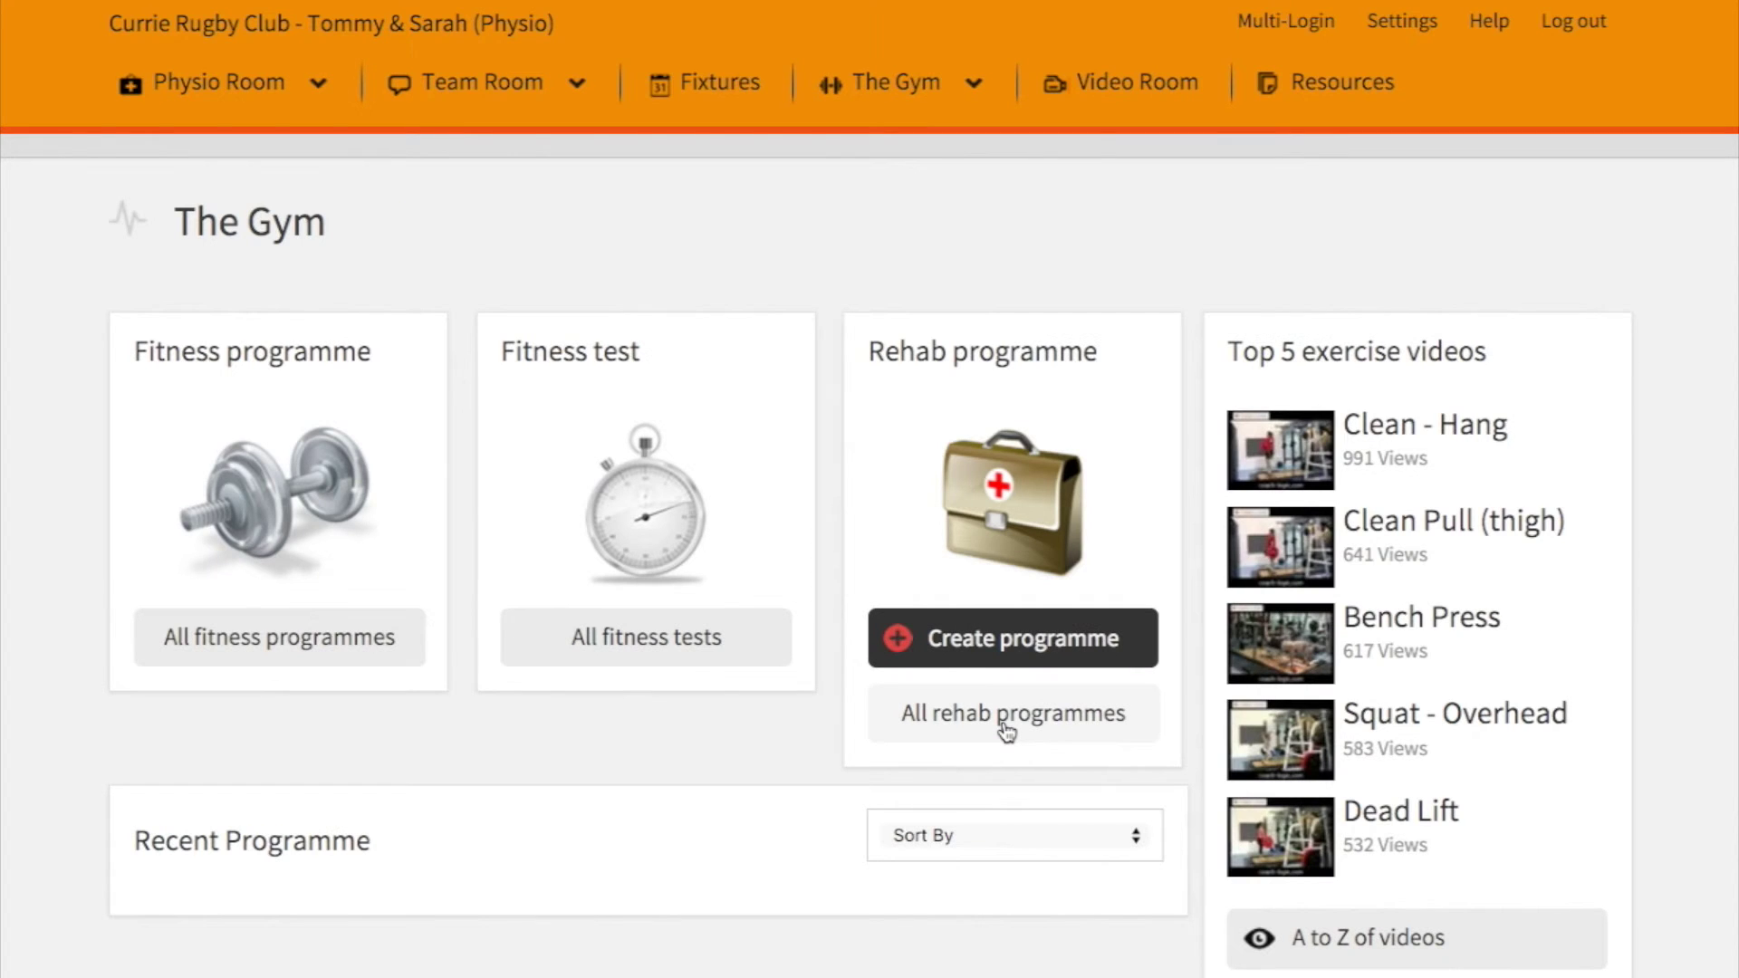
{"action": "left_click", "coordinate": [1007, 731]}
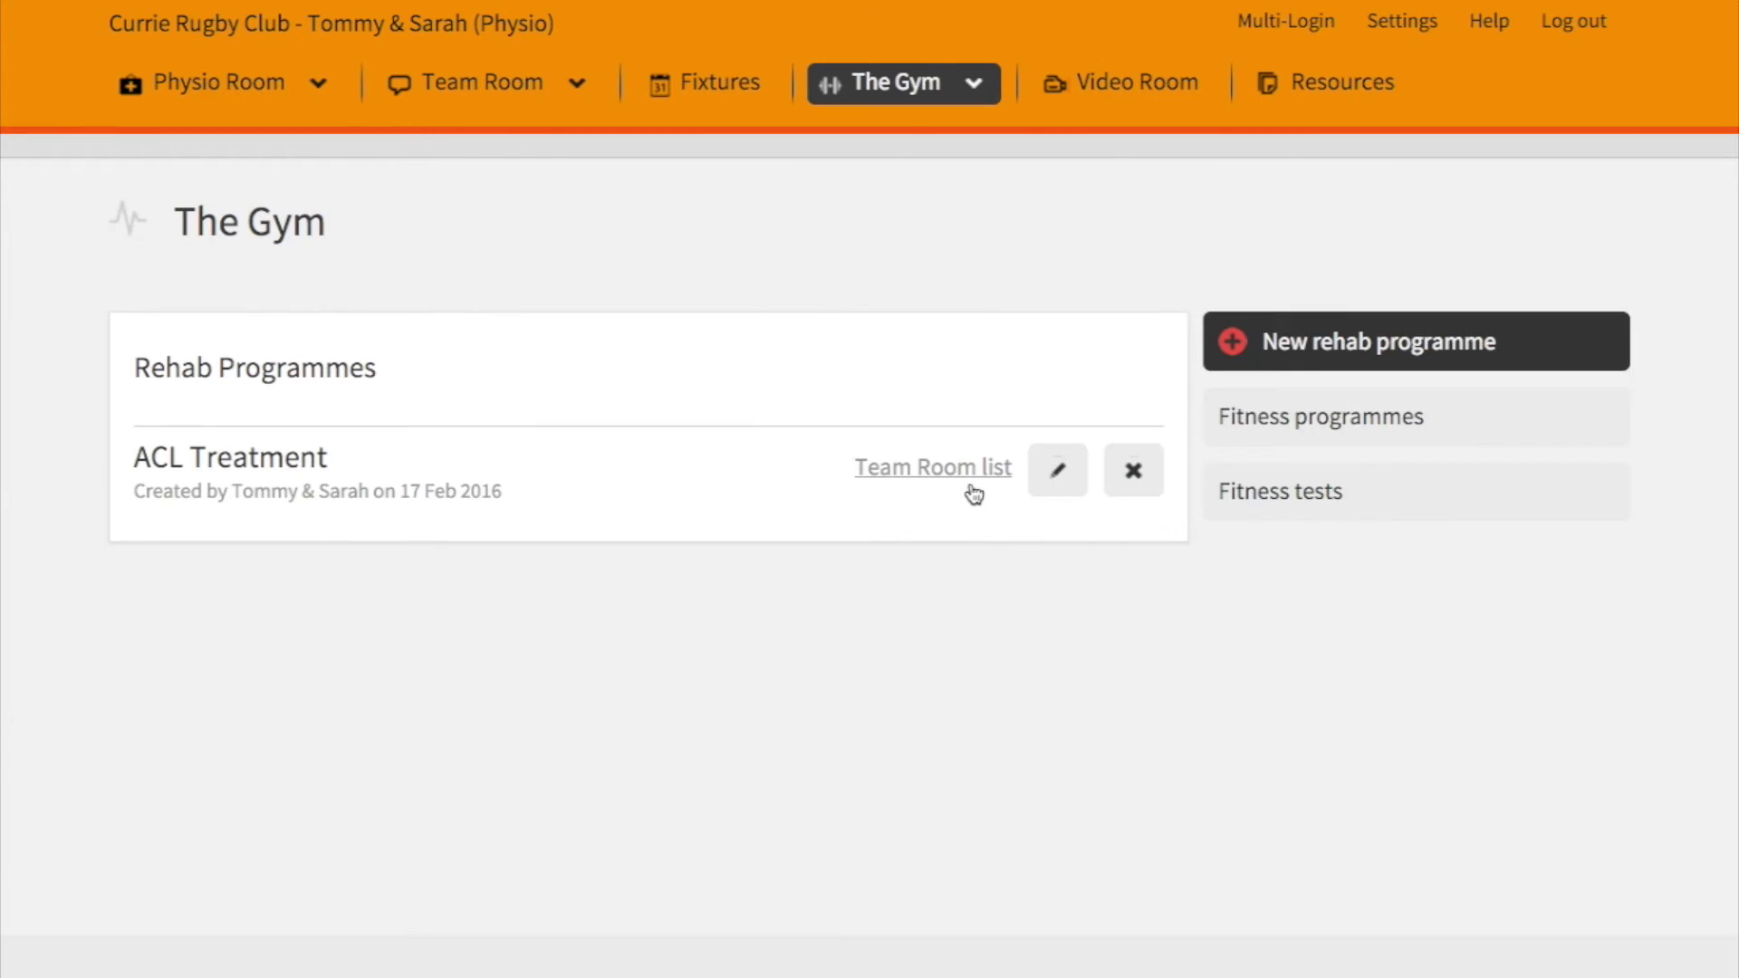
{"action": "left_click", "coordinate": [269, 478]}
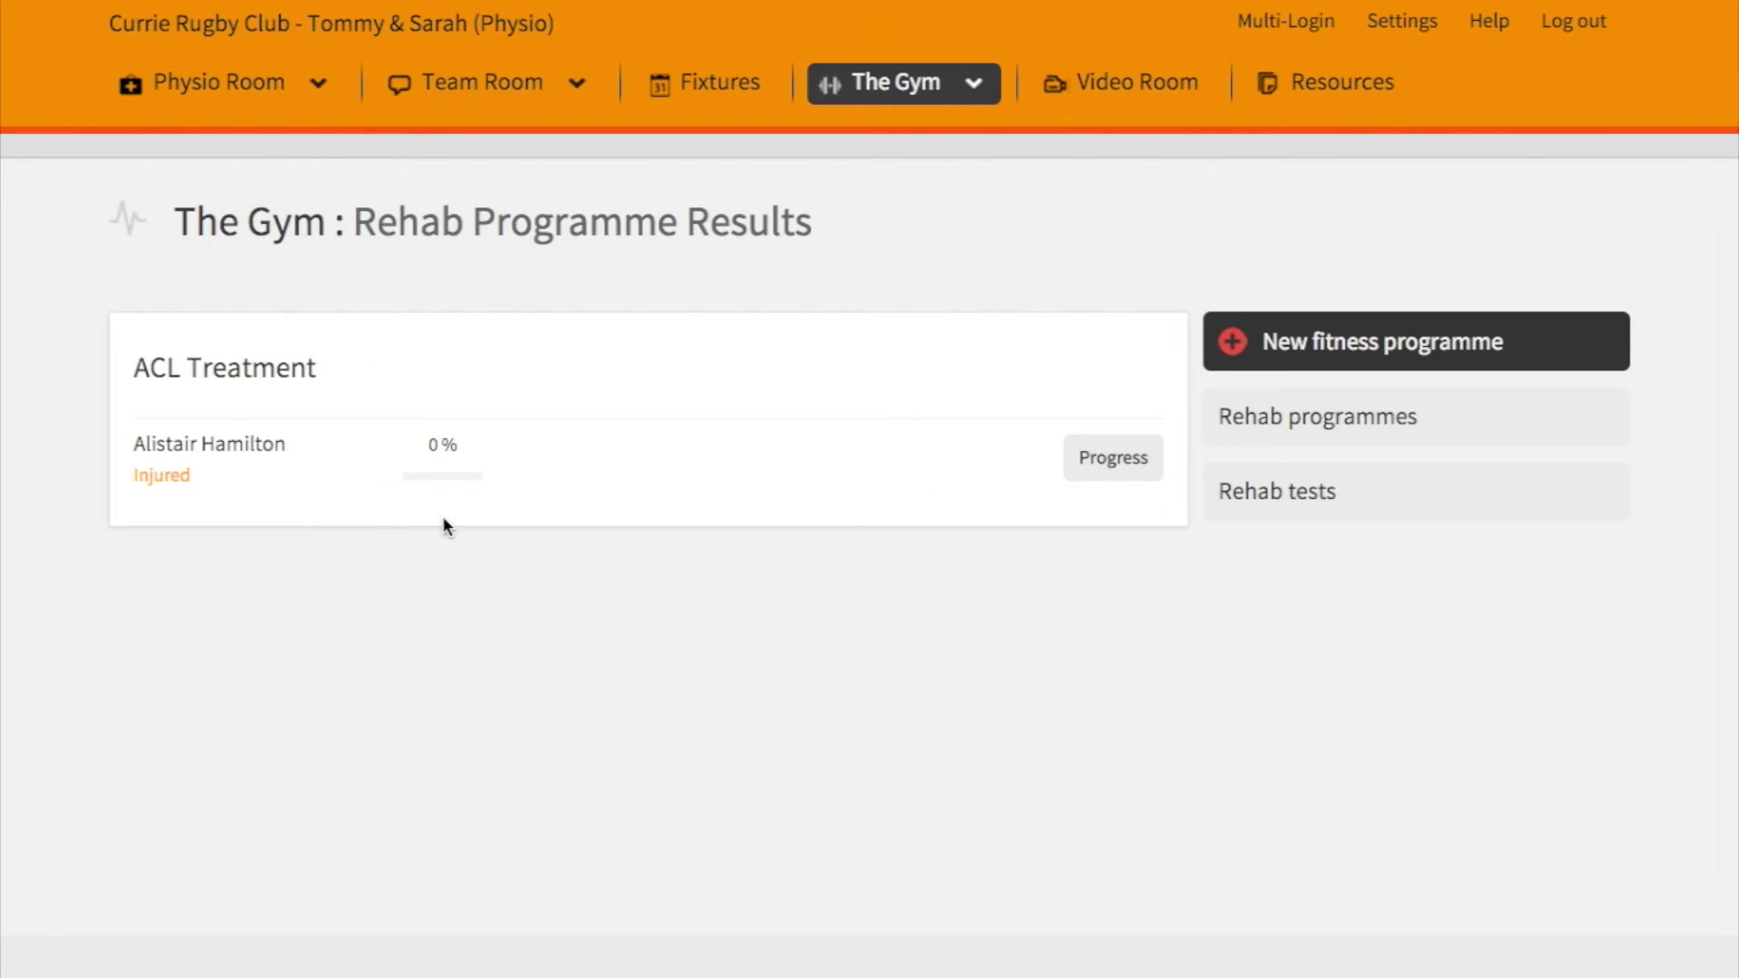
{"action": "left_click", "coordinate": [1109, 466]}
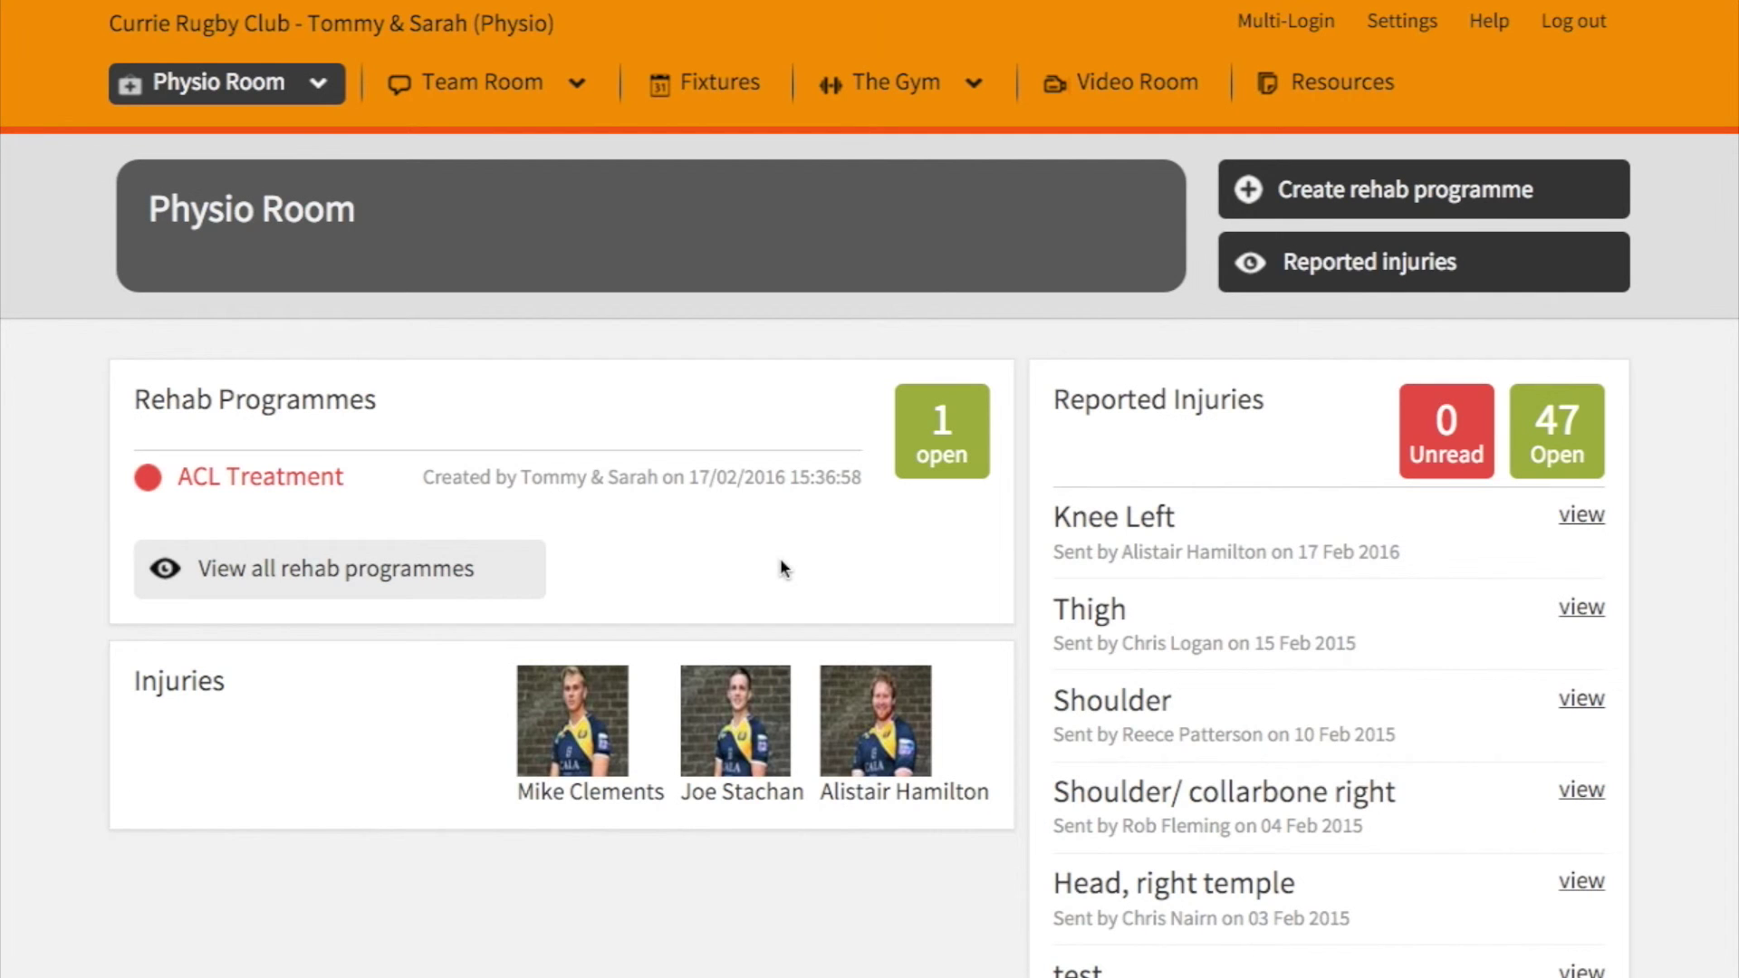
Mark the previously injured player as Available in the Player Condition list.
{"action": "left_click", "coordinate": [871, 721]}
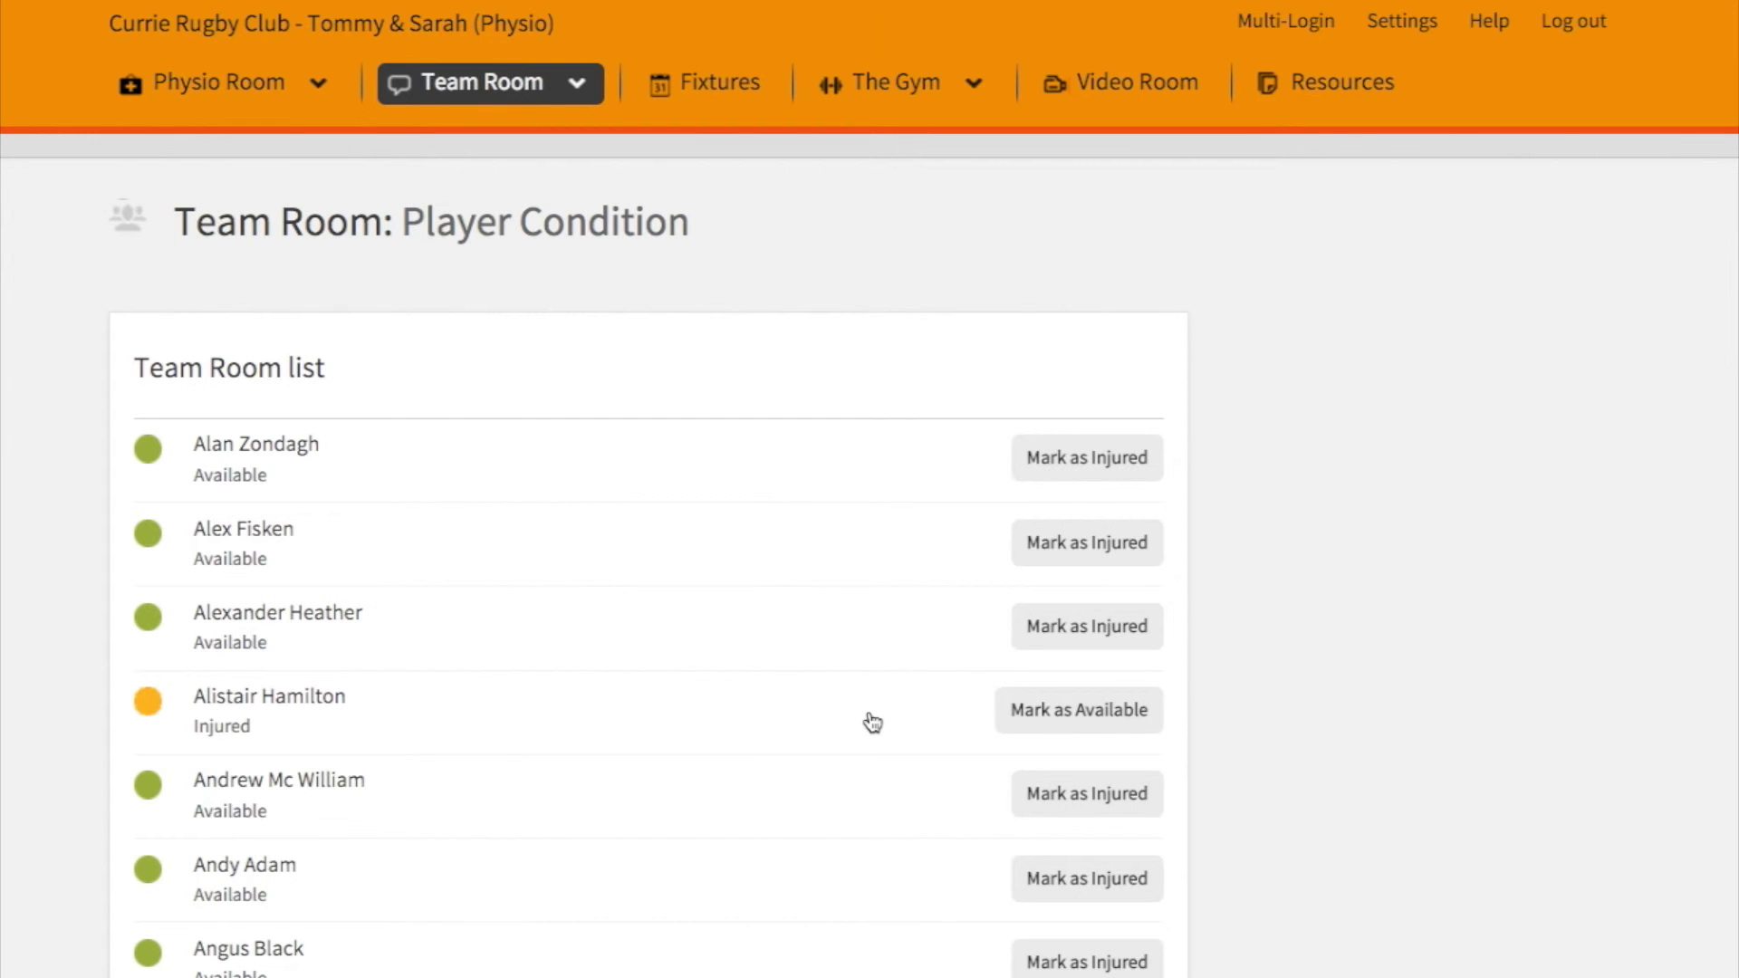
{"action": "left_click", "coordinate": [1086, 719]}
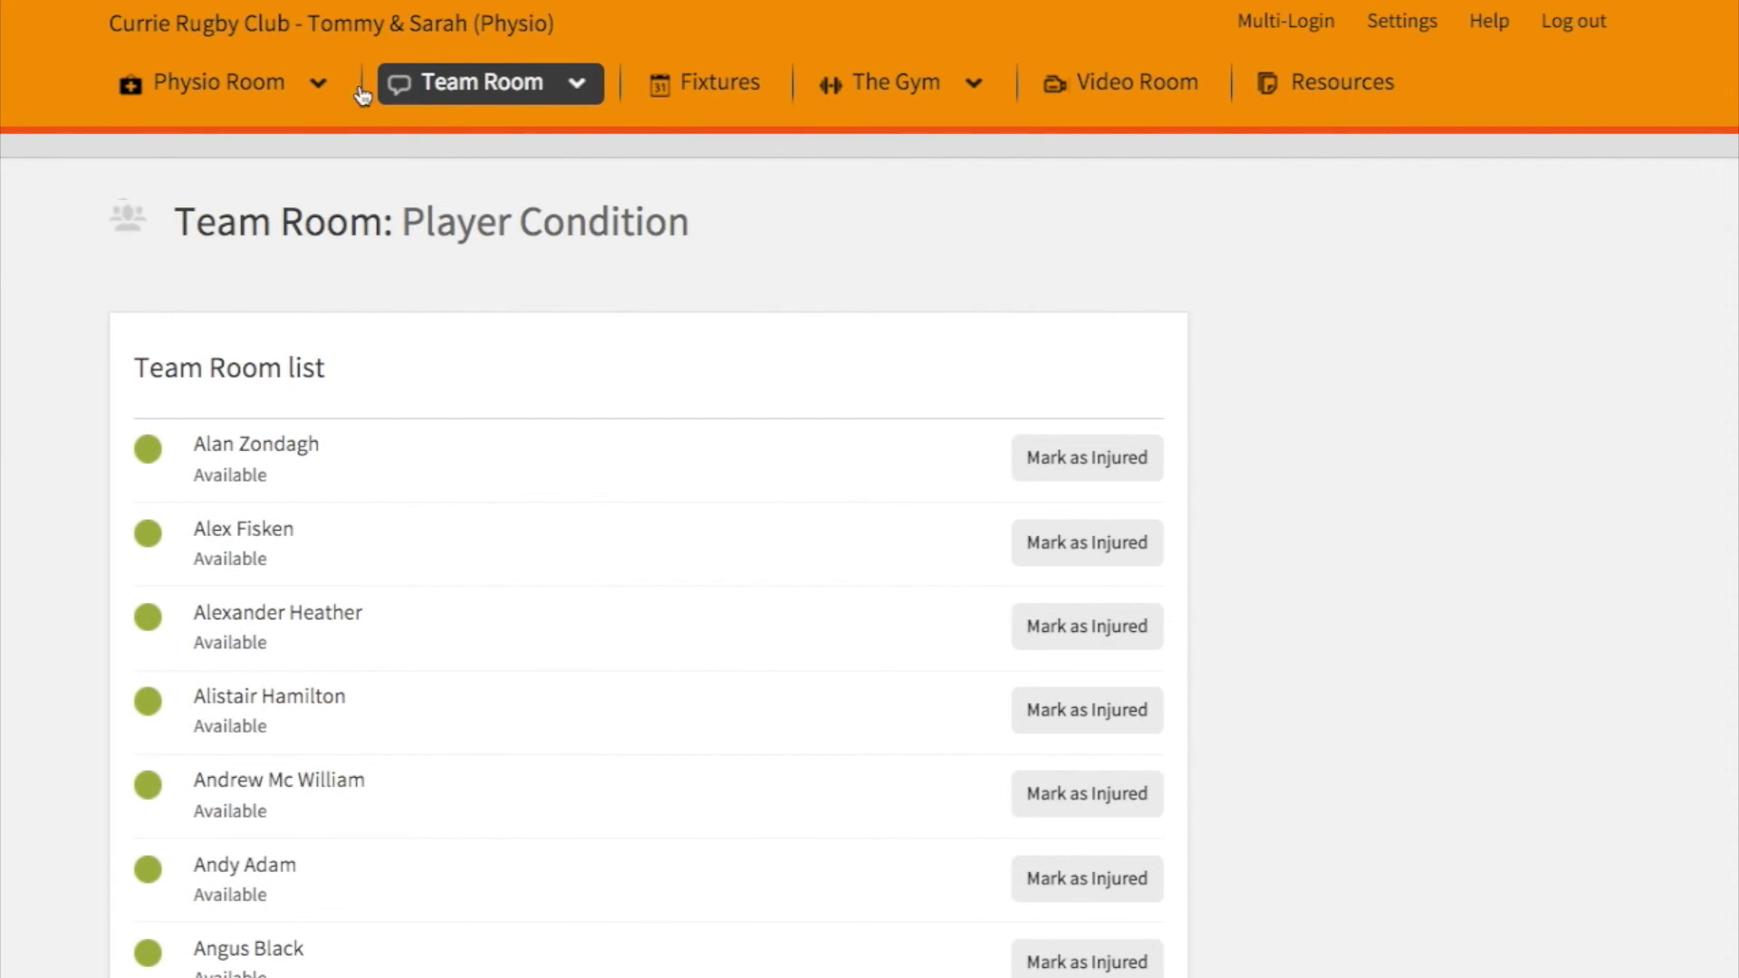
{"action": "mouse_move", "coordinate": [489, 86]}
Browse the folder list in Resources.
{"action": "left_click", "coordinate": [1335, 100]}
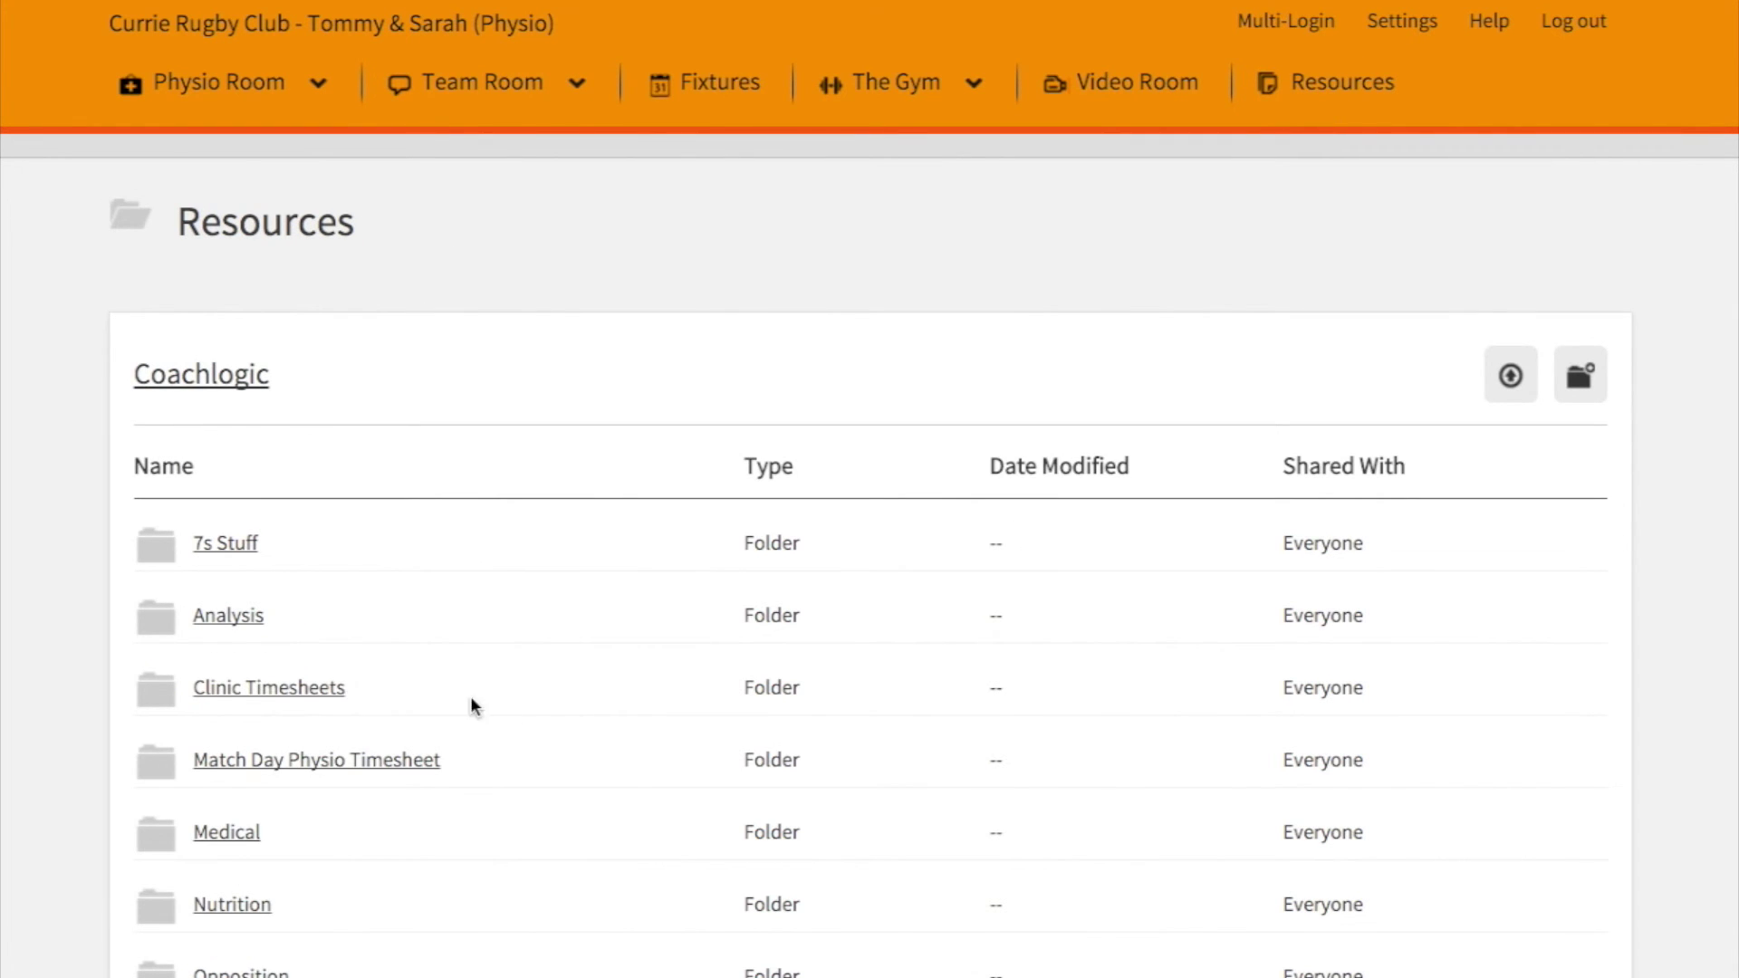
{"action": "scroll", "coordinate": [374, 695], "scroll_direction": "down", "scroll_amount": 1}
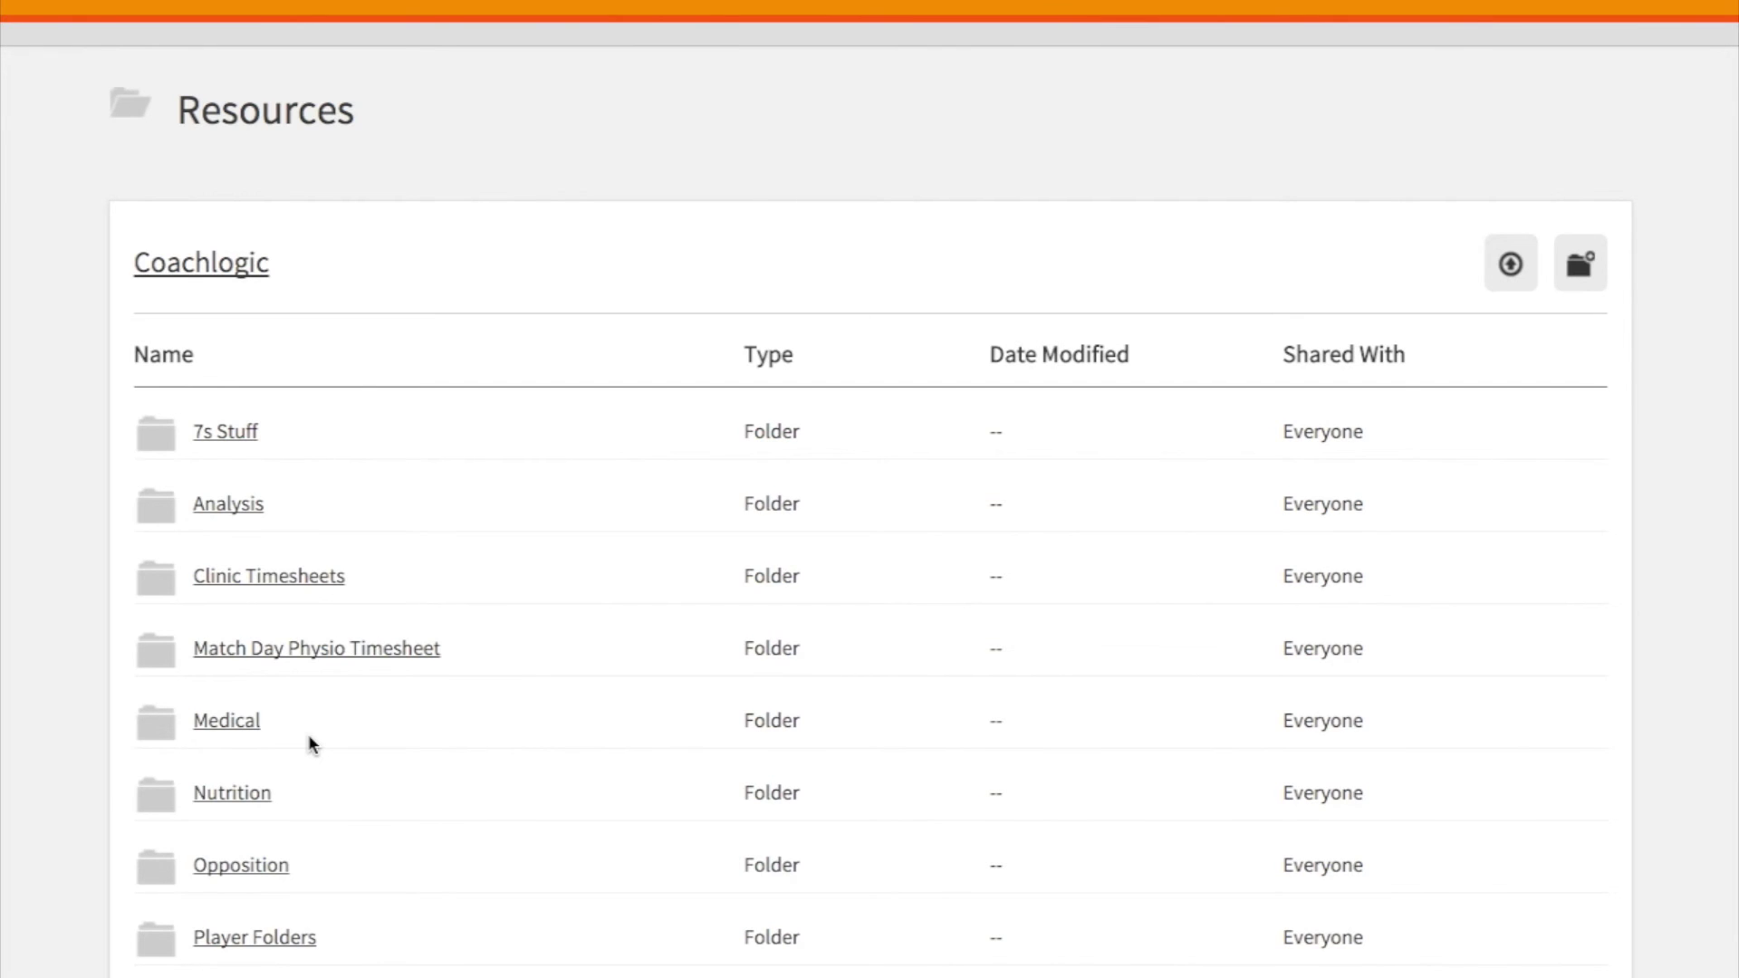
{"action": "scroll", "coordinate": [310, 744], "scroll_direction": "up", "scroll_amount": 1}
Go back to the Team Room activity feed showing the next match against Melrose.
{"action": "left_click", "coordinate": [226, 98]}
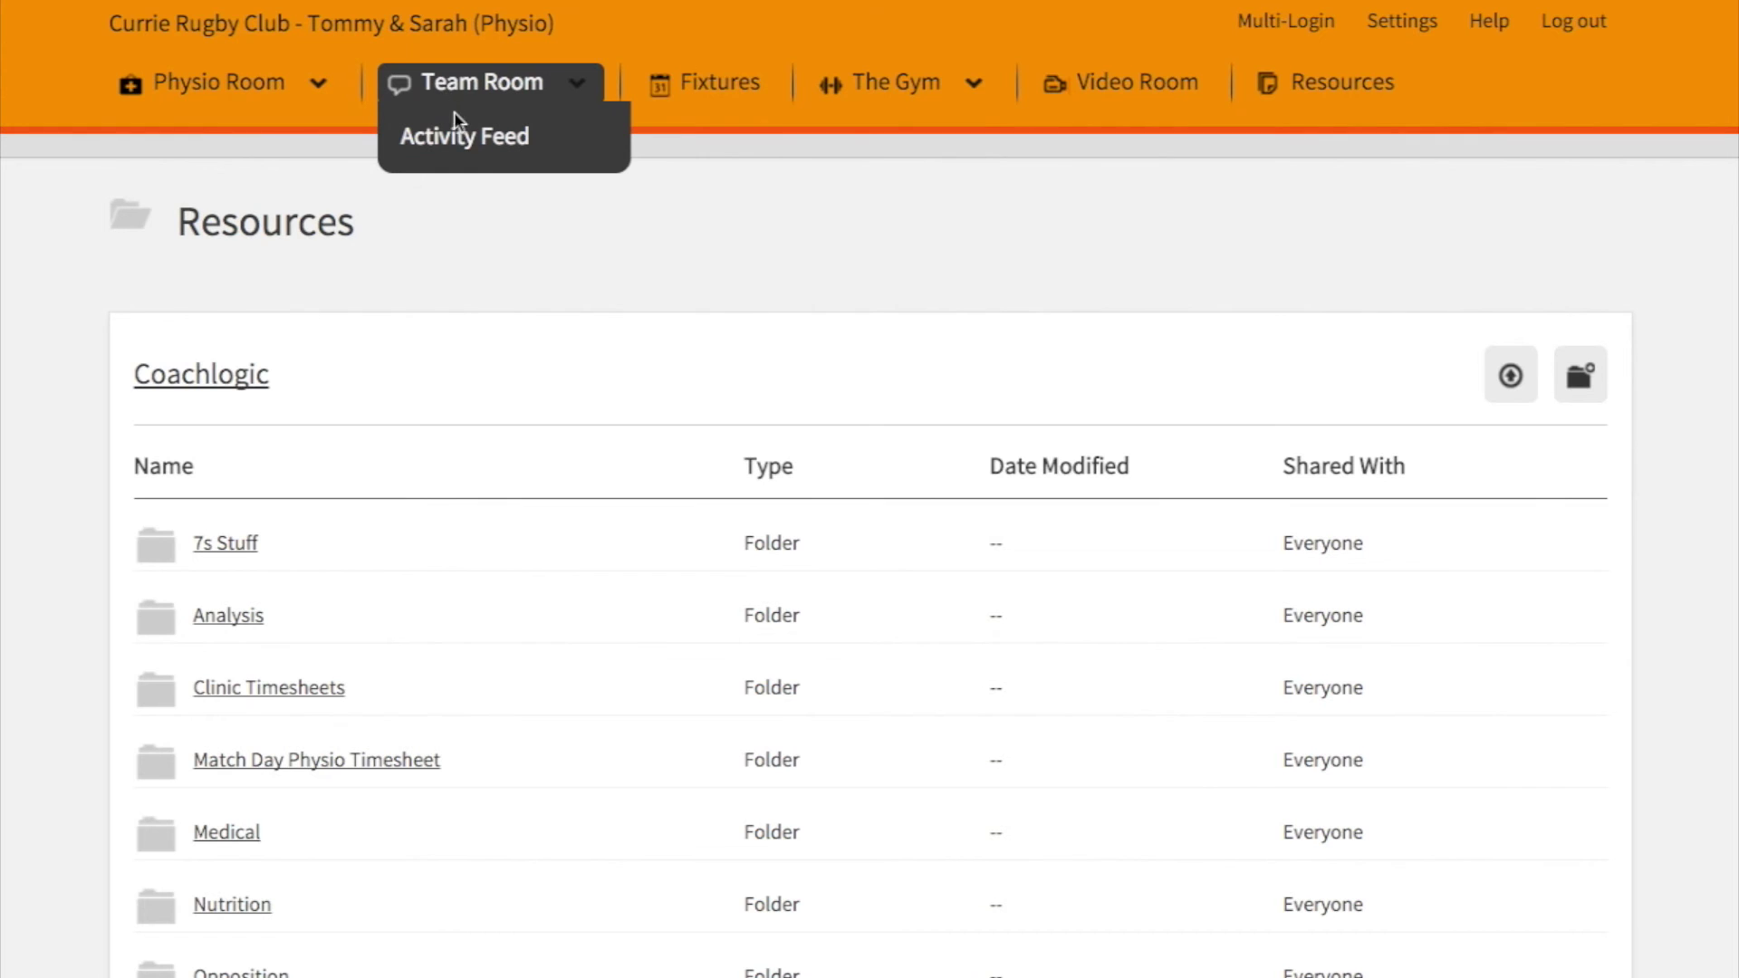
{"action": "left_click", "coordinate": [466, 138]}
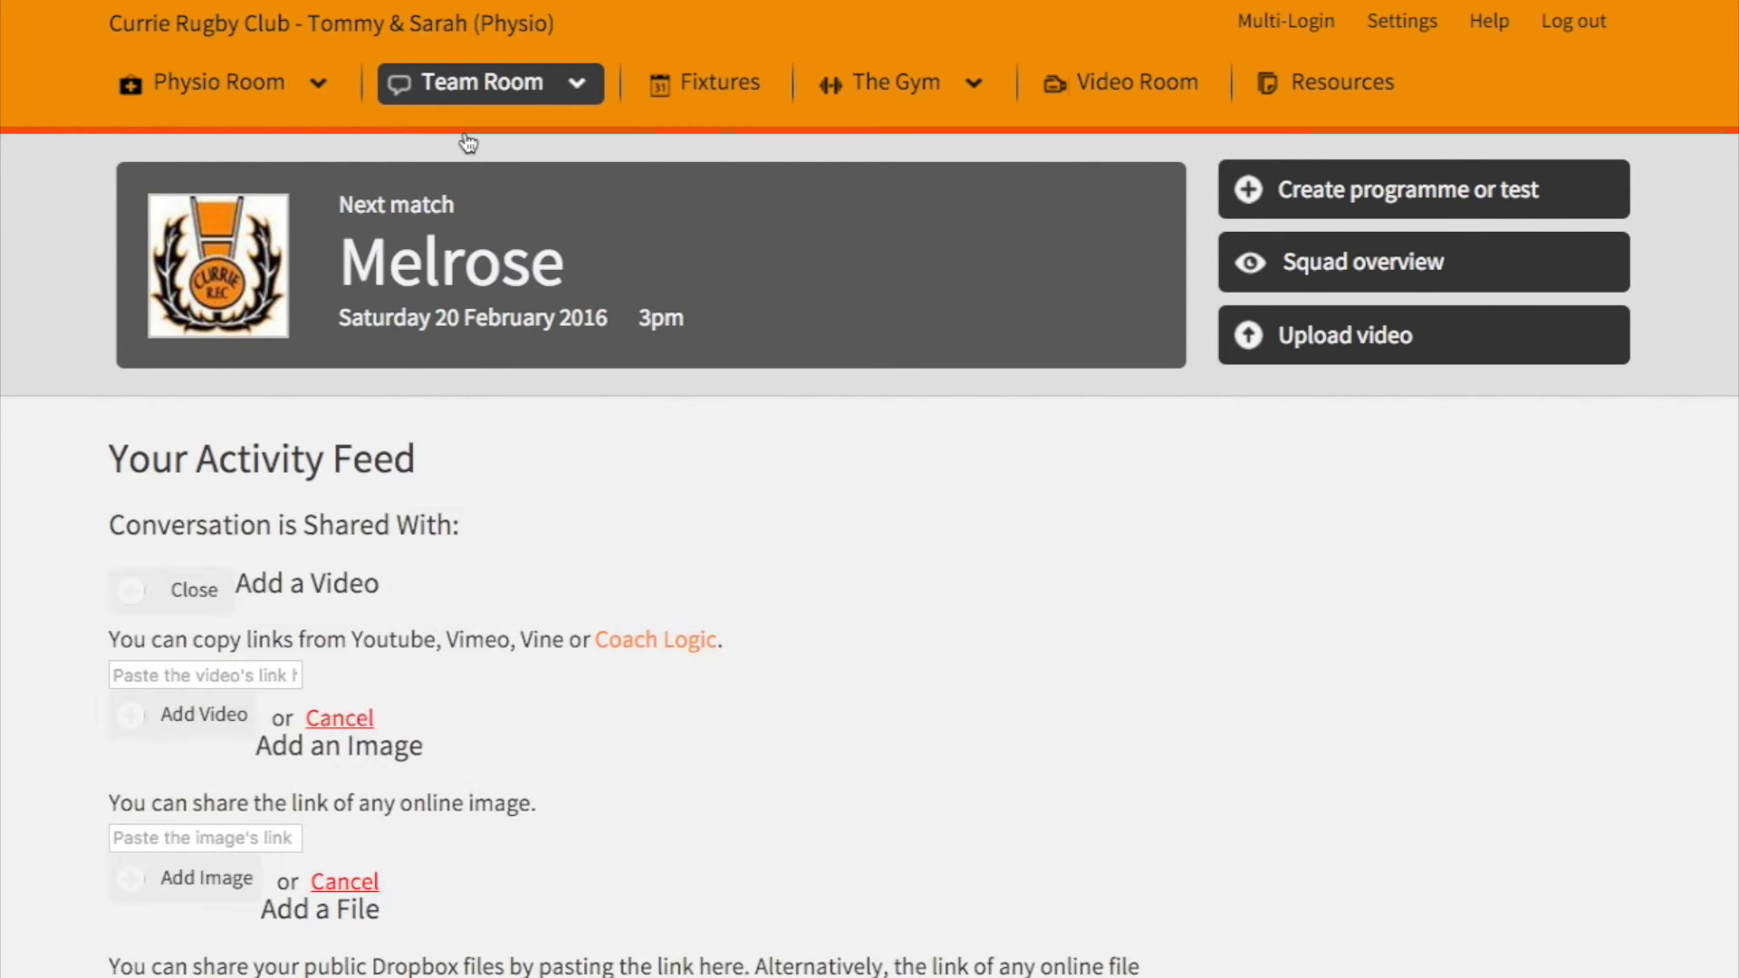
{"action": "scroll", "coordinate": [582, 621], "scroll_direction": "down", "scroll_amount": 2}
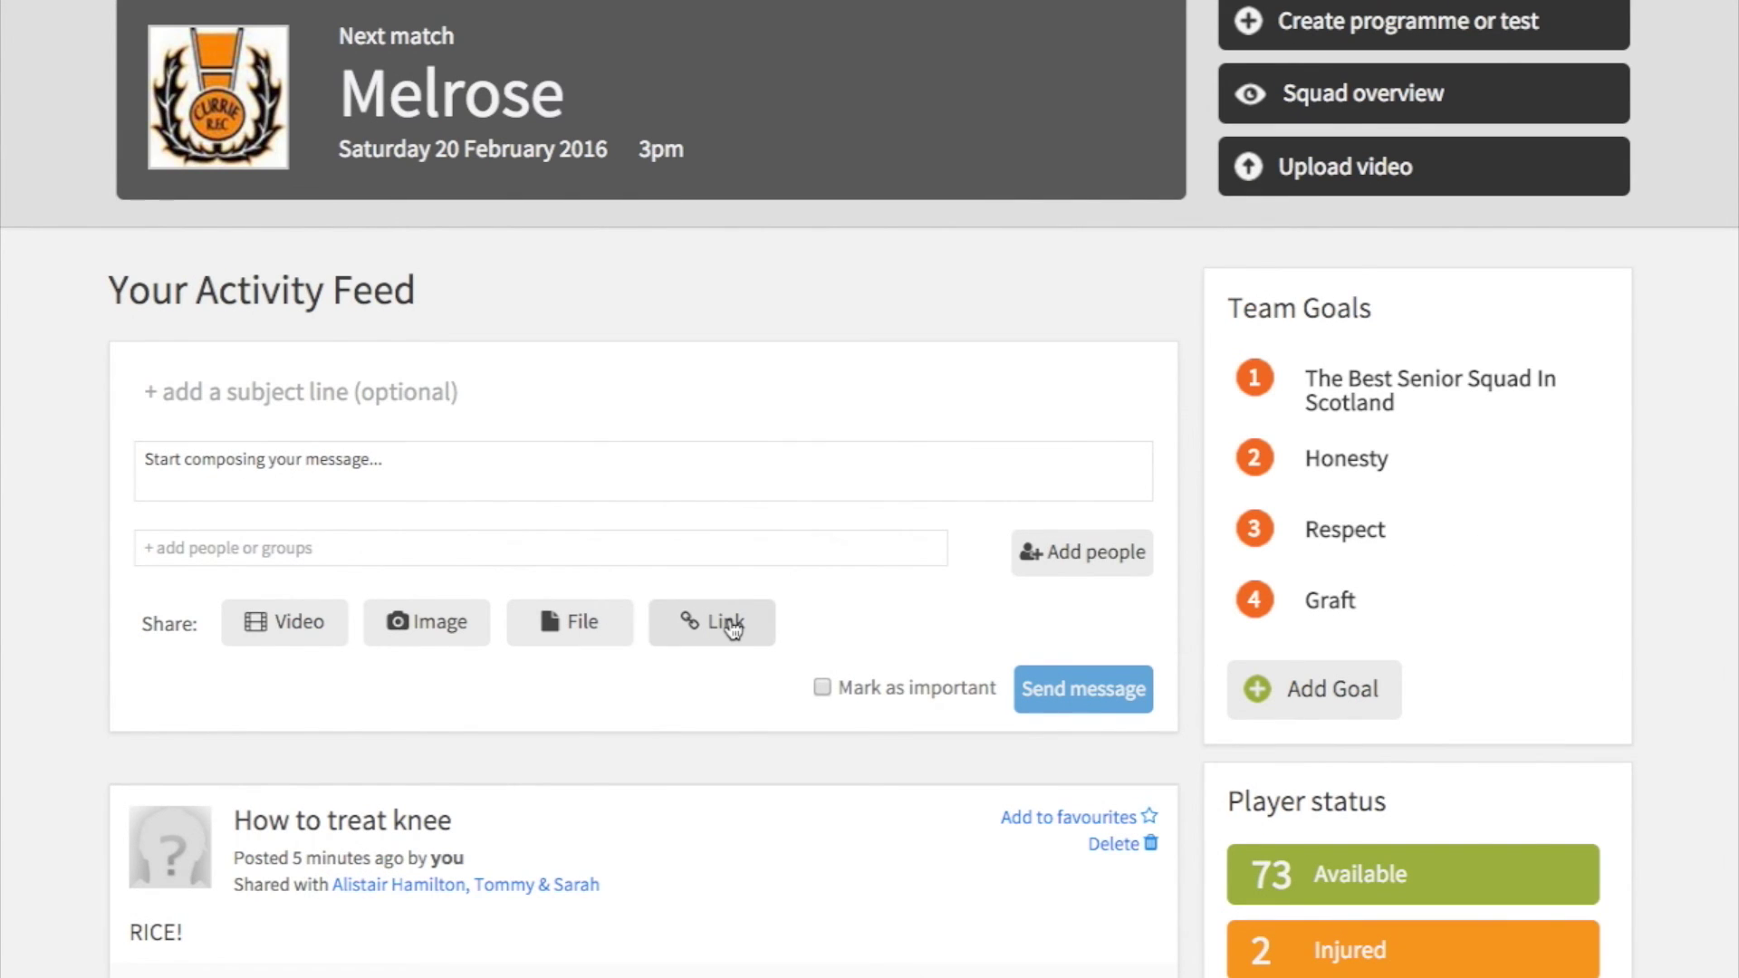